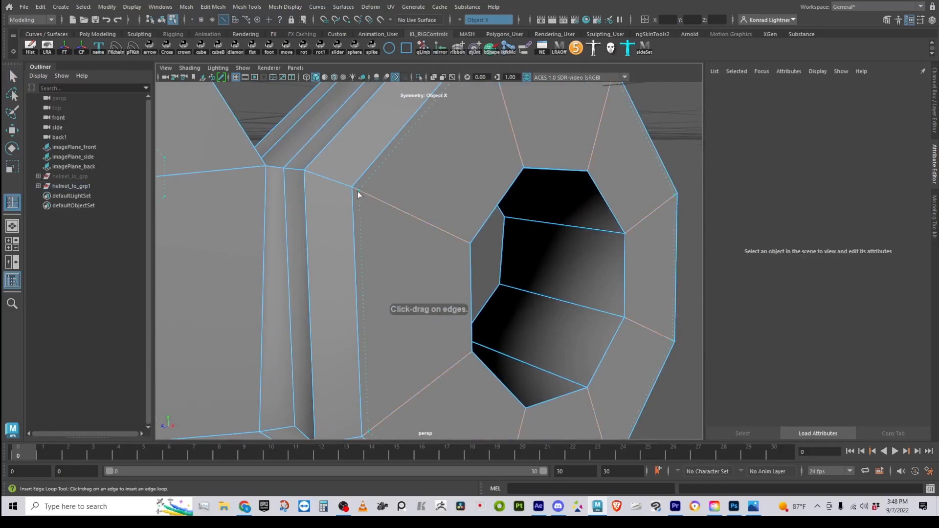
# Step: Insert supporting edge loops on both sides of the octagonal side cylinder's outer front rim, and open the Insert Edge Loop settings
pyautogui.click(357, 191)
pyautogui.scroll(-3, 472, 229)
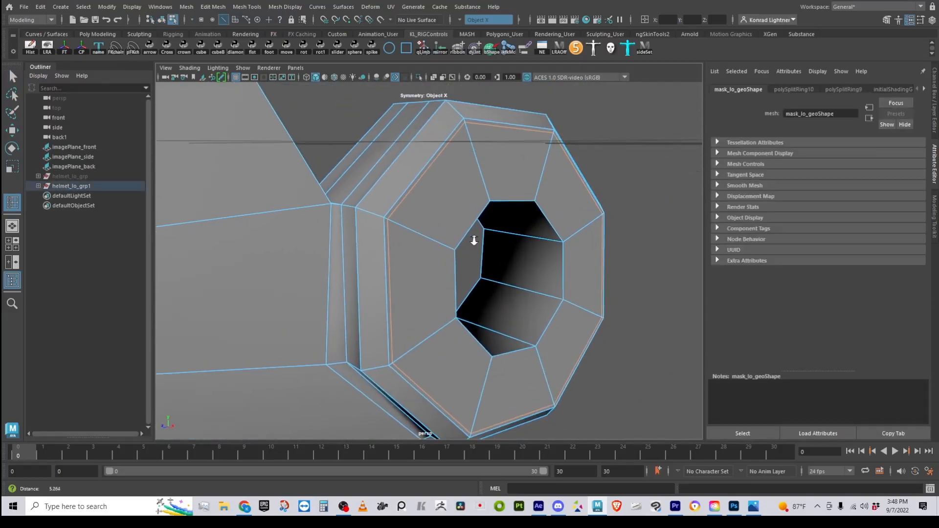
pyautogui.keyDown('shift'); pyautogui.moveTo(466, 215); pyautogui.dragTo(462, 213, button='right'); pyautogui.keyUp('shift')
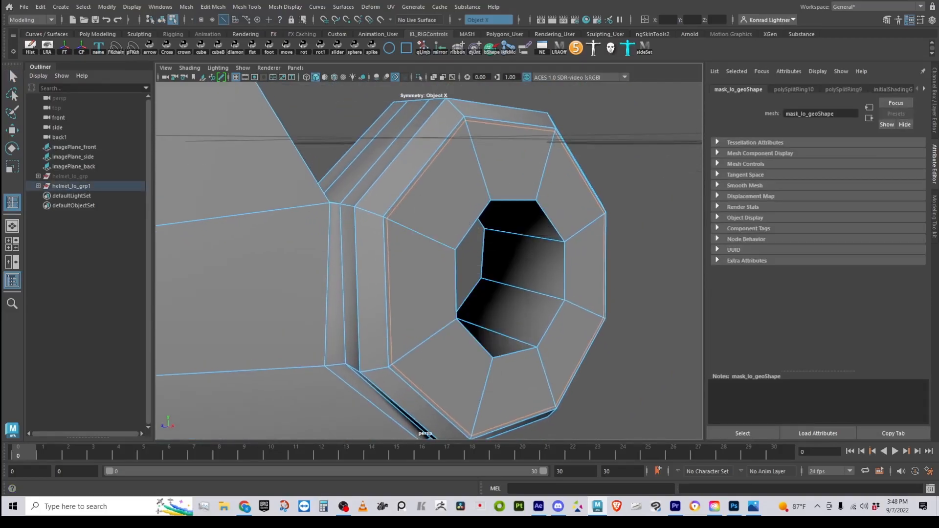
pyautogui.doubleClick(18, 202)
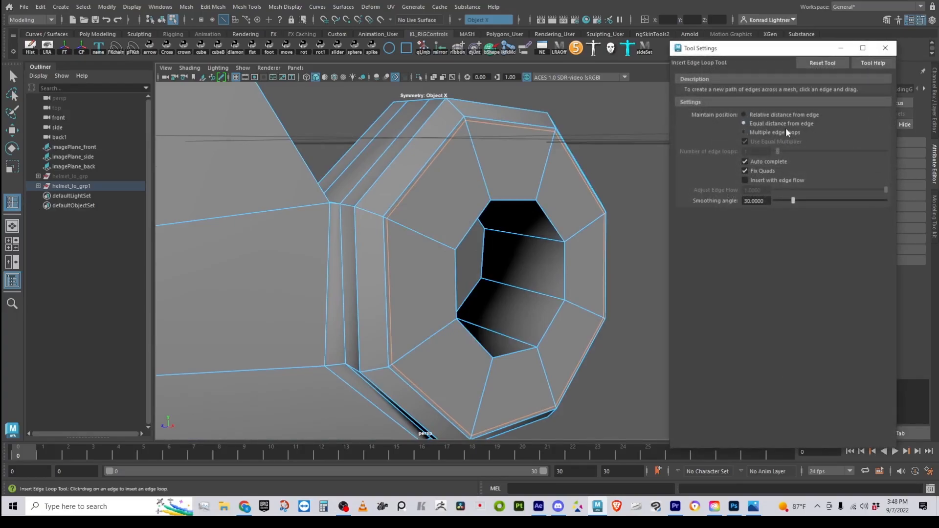
pyautogui.moveTo(375, 213); pyautogui.dragTo(378, 217)
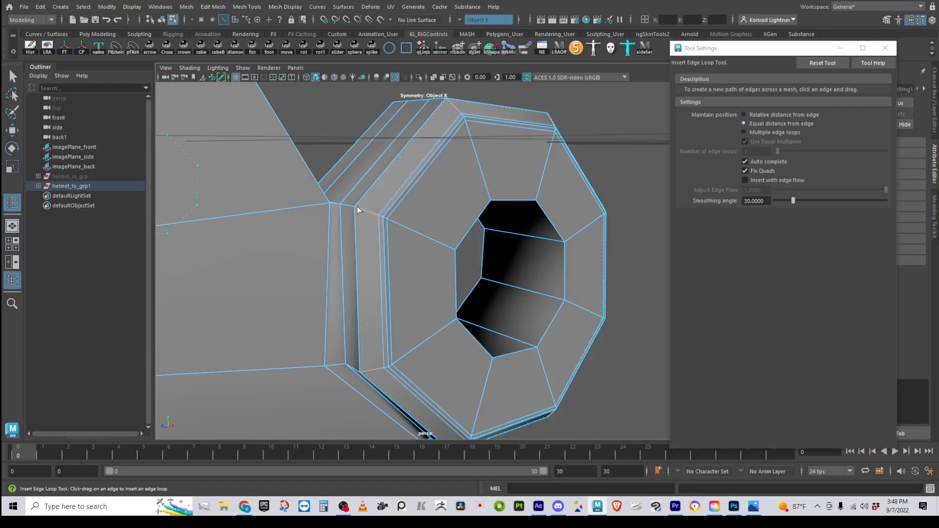
# Step: Insert supporting edge loops beside the edges of the recessed groove around the side cylinder, undoing the misplaced one
pyautogui.moveTo(347, 211); pyautogui.dragTo(350, 204)
pyautogui.keyDown('alt'); pyautogui.moveTo(505, 239); pyautogui.dragTo(476, 245); pyautogui.keyUp('alt')
pyautogui.keyDown('alt'); pyautogui.moveTo(475, 245); pyautogui.dragTo(488, 274, button='right'); pyautogui.keyUp('alt')
pyautogui.keyDown('alt'); pyautogui.moveTo(602, 247); pyautogui.dragTo(427, 236, button='middle'); pyautogui.keyUp('alt')
pyautogui.hotkey('ctrl', 'z')
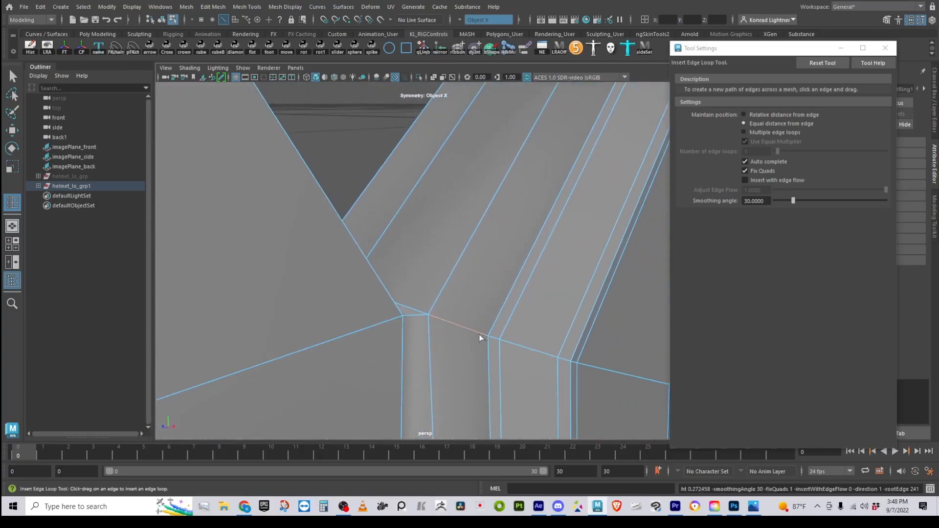
pyautogui.moveTo(481, 333); pyautogui.dragTo(481, 335)
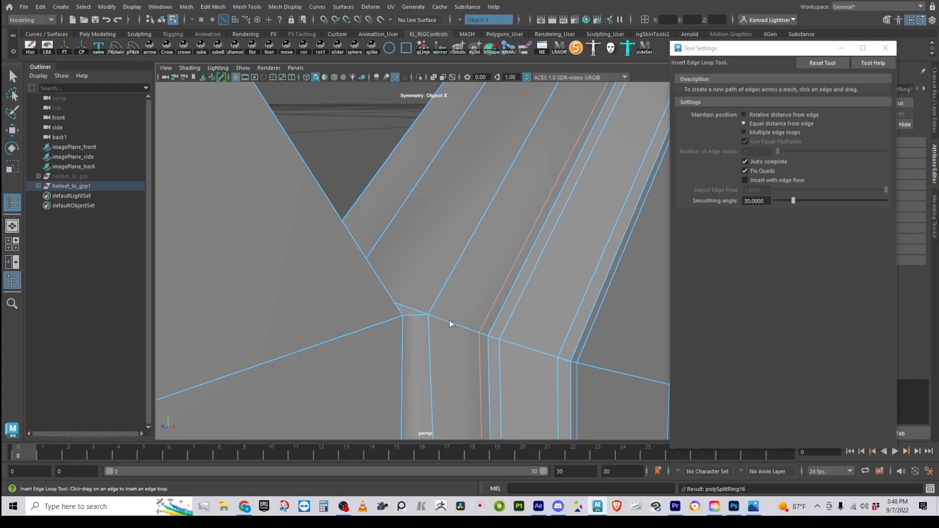
pyautogui.moveTo(433, 326); pyautogui.dragTo(435, 325)
pyautogui.scroll(-6, 497, 328)
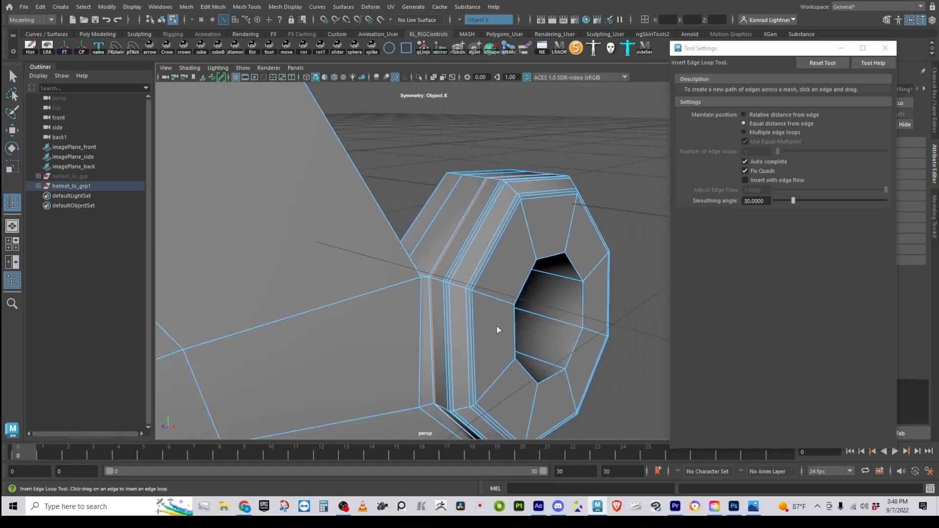
# Step: Insert a supporting edge loop around the hole on the side cylinder's front face
pyautogui.keyDown('alt'); pyautogui.moveTo(497, 327); pyautogui.dragTo(446, 327); pyautogui.keyUp('alt')
pyautogui.keyDown('alt'); pyautogui.moveTo(447, 327); pyautogui.dragTo(678, 342, button='middle'); pyautogui.keyUp('alt')
pyautogui.scroll(10, 573, 379)
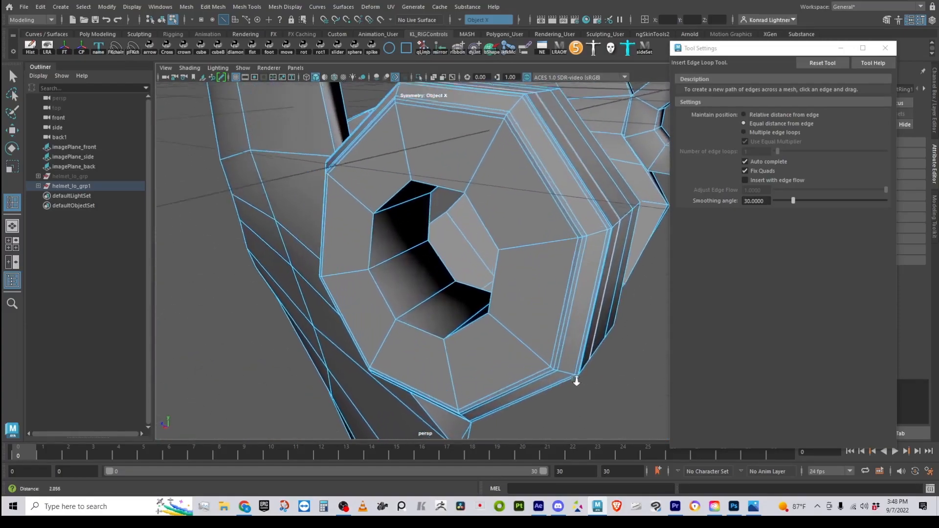
pyautogui.moveTo(288, 279); pyautogui.dragTo(287, 280)
# Step: Insert supporting edge loops around the hole's rim and the outer rim on the side cylinder's back face
pyautogui.keyDown('alt'); pyautogui.moveTo(401, 310); pyautogui.dragTo(272, 292); pyautogui.keyUp('alt')
pyautogui.keyDown('alt'); pyautogui.moveTo(272, 291); pyautogui.dragTo(489, 342, button='middle'); pyautogui.keyUp('alt')
pyautogui.scroll(3, 445, 357)
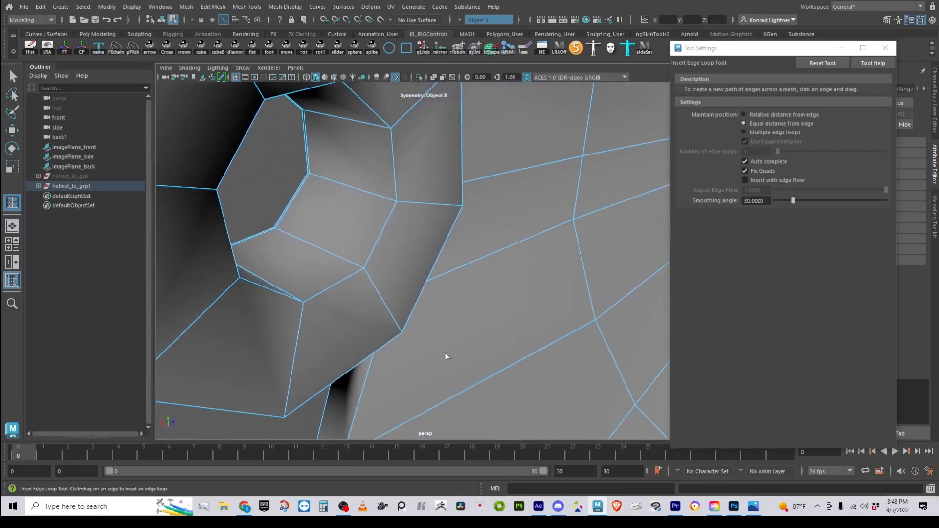
pyautogui.click(366, 272)
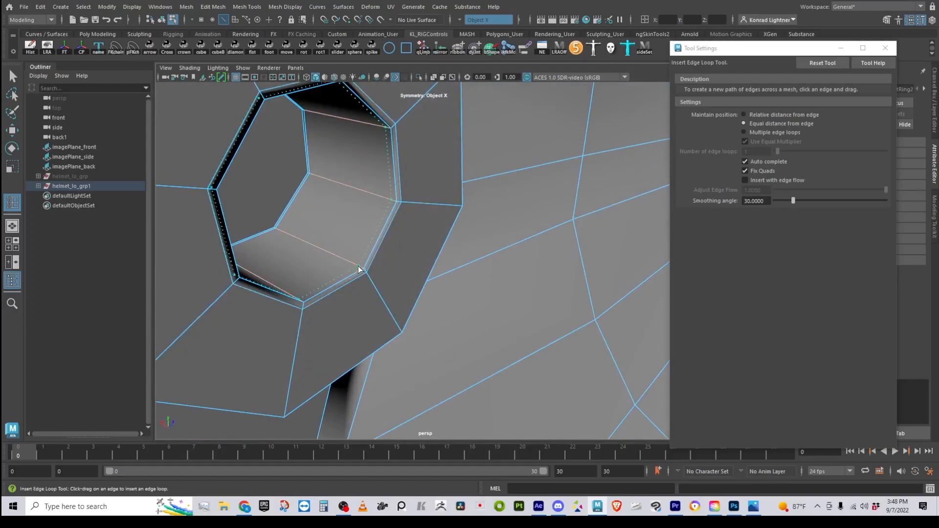
pyautogui.keyDown('alt'); pyautogui.moveTo(357, 265); pyautogui.dragTo(391, 285, button='right'); pyautogui.keyUp('alt')
pyautogui.keyDown('alt'); pyautogui.moveTo(391, 285); pyautogui.dragTo(492, 322, button='middle'); pyautogui.keyUp('alt')
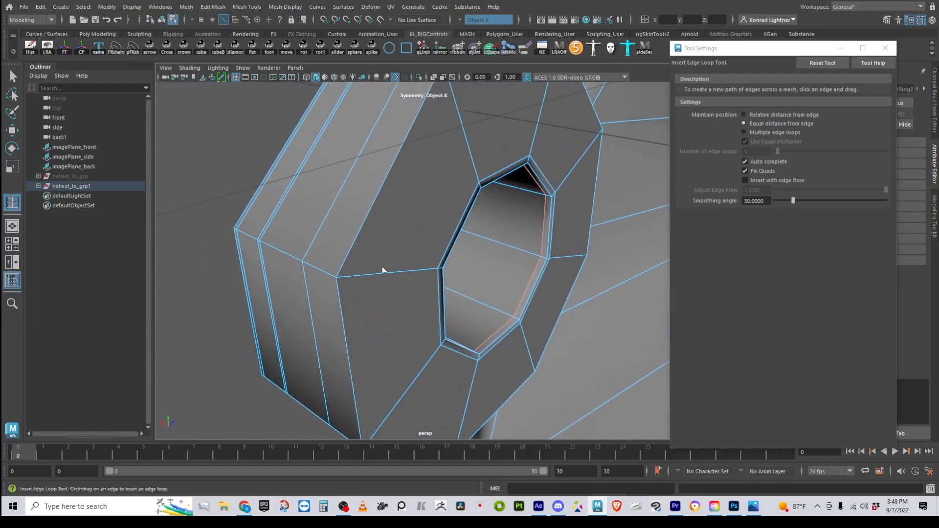
pyautogui.click(340, 280)
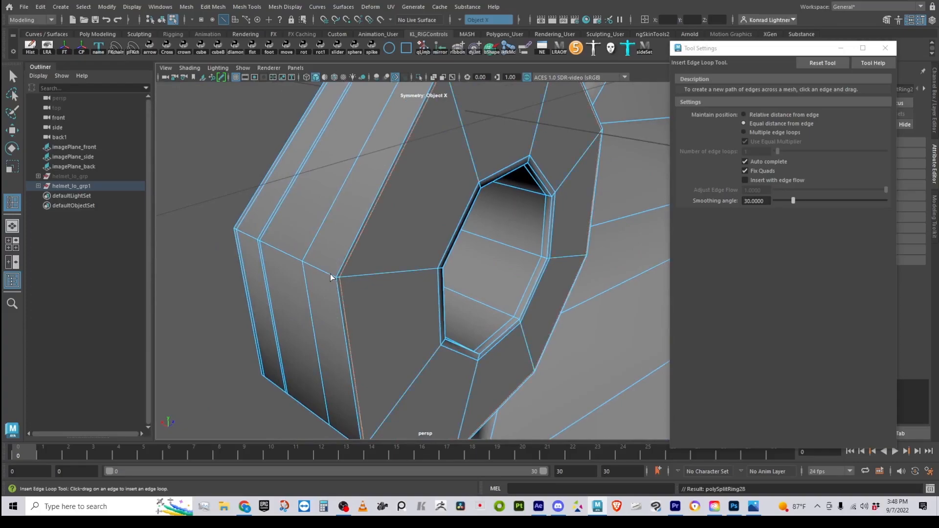
pyautogui.click(330, 278)
# Step: Preview the mask smoothed and examine how the side cylinder's edges and its junction with the mask hold their shape
pyautogui.keyDown('alt'); pyautogui.moveTo(417, 301); pyautogui.dragTo(489, 346); pyautogui.keyUp('alt')
pyautogui.keyDown('alt'); pyautogui.moveTo(418, 265); pyautogui.dragTo(389, 354, button='middle'); pyautogui.keyUp('alt')
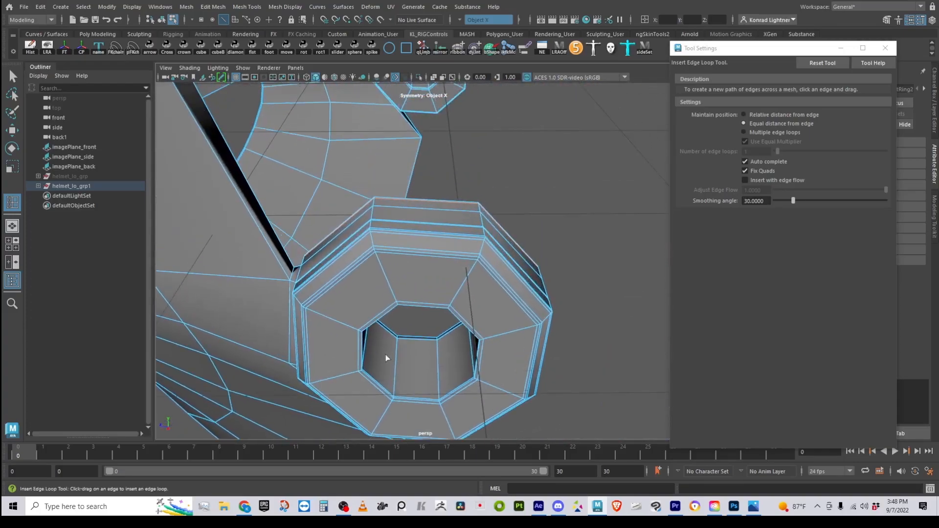
pyautogui.keyDown('alt'); pyautogui.moveTo(389, 354); pyautogui.dragTo(406, 333, button='right'); pyautogui.keyUp('alt')
pyautogui.keyDown('alt'); pyautogui.moveTo(406, 333); pyautogui.dragTo(560, 334, button='middle'); pyautogui.keyUp('alt')
pyautogui.keyDown('alt'); pyautogui.moveTo(560, 334); pyautogui.dragTo(444, 335); pyautogui.keyUp('alt')
pyautogui.keyDown('alt'); pyautogui.moveTo(444, 335); pyautogui.dragTo(388, 298, button='middle'); pyautogui.keyUp('alt')
pyautogui.keyDown('alt'); pyautogui.moveTo(388, 298); pyautogui.dragTo(361, 296); pyautogui.keyUp('alt')
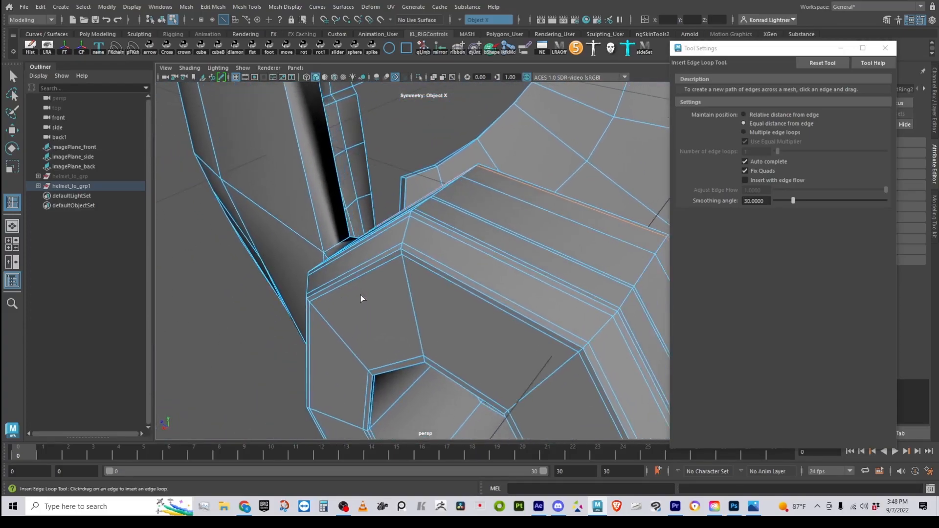
pyautogui.press('2')
pyautogui.keyDown('alt'); pyautogui.moveTo(490, 307); pyautogui.dragTo(441, 299, button='right'); pyautogui.keyUp('alt')
pyautogui.press('e')
pyautogui.moveTo(444, 217); pyautogui.dragTo(300, 296, button='right')
pyautogui.press('3')
pyautogui.click(301, 296)
pyautogui.keyDown('alt'); pyautogui.moveTo(436, 356); pyautogui.dragTo(477, 322); pyautogui.keyUp('alt')
pyautogui.click(441, 305)
pyautogui.press('1')
# Step: Insert edge loops along both sides of the narrow strip where the mask meets the side cylinder
pyautogui.keyDown('alt'); pyautogui.moveTo(340, 336); pyautogui.dragTo(484, 355, button='right'); pyautogui.keyUp('alt')
pyautogui.keyDown('alt'); pyautogui.moveTo(342, 307); pyautogui.dragTo(331, 297, button='middle'); pyautogui.keyUp('alt')
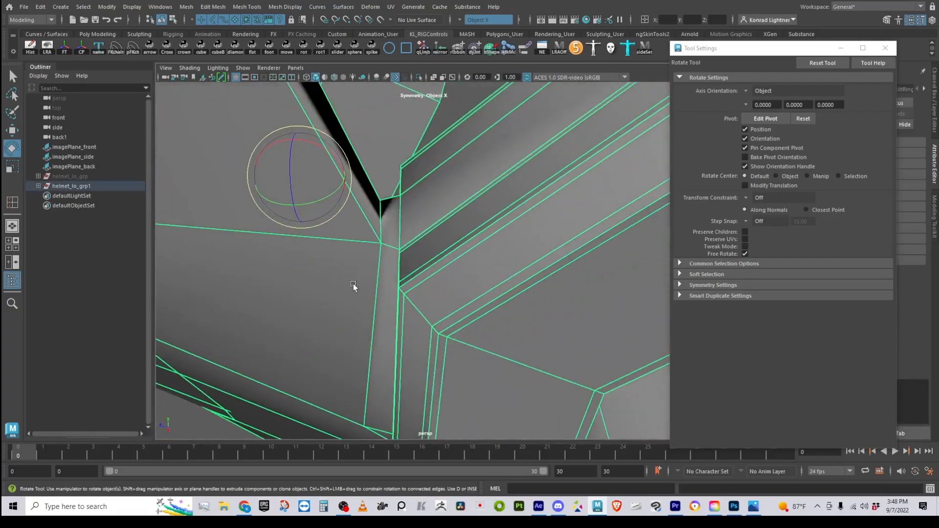
pyautogui.keyDown('shift'); pyautogui.moveTo(406, 213); pyautogui.dragTo(360, 216, button='right'); pyautogui.keyUp('shift')
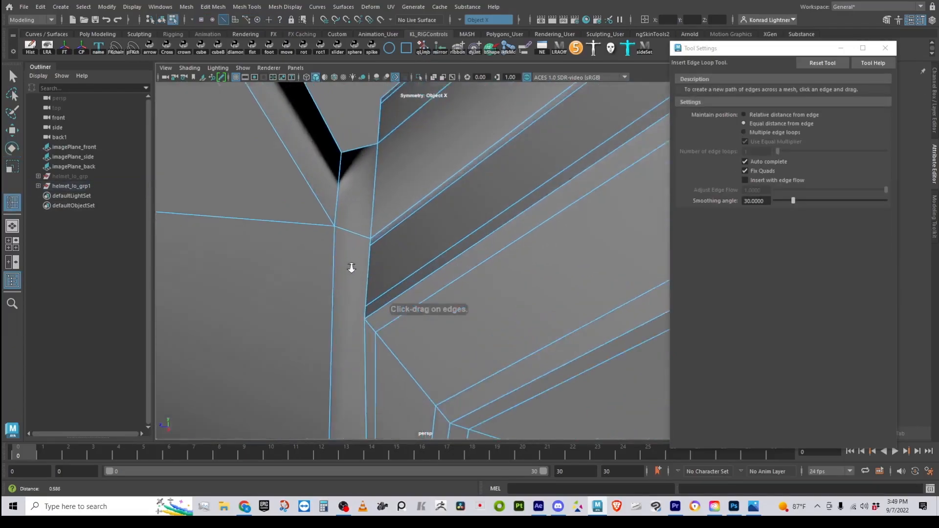
pyautogui.click(325, 226)
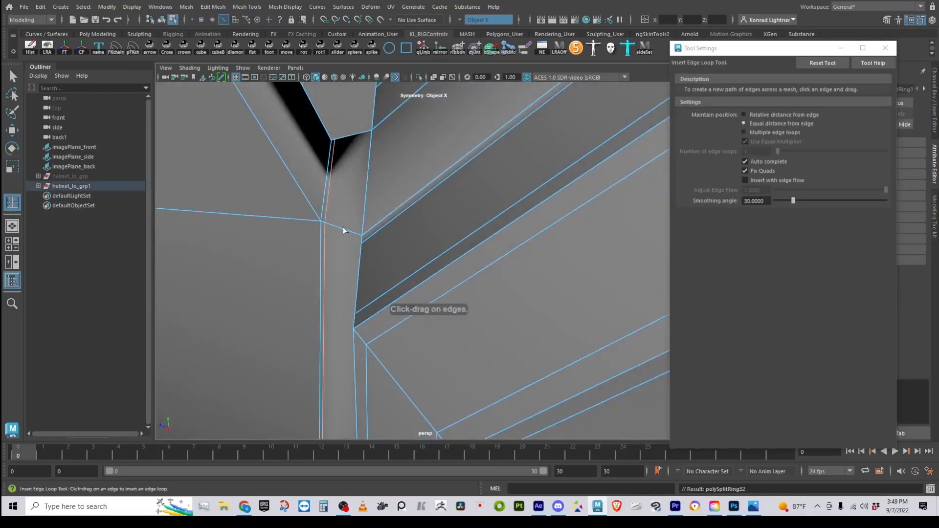
pyautogui.click(357, 241)
# Step: Insert supporting edge loops along the mask's thin border and on the side surface next to its upper rear corner
pyautogui.keyDown('alt'); pyautogui.moveTo(460, 268); pyautogui.dragTo(408, 268, button='right'); pyautogui.keyUp('alt')
pyautogui.keyDown('alt'); pyautogui.moveTo(409, 268); pyautogui.dragTo(386, 276); pyautogui.keyUp('alt')
pyautogui.keyDown('alt'); pyautogui.moveTo(386, 276); pyautogui.dragTo(381, 282, button='middle'); pyautogui.keyUp('alt')
pyautogui.keyDown('alt'); pyautogui.moveTo(380, 282); pyautogui.dragTo(433, 327, button='right'); pyautogui.keyUp('alt')
pyautogui.keyDown('alt'); pyautogui.moveTo(433, 327); pyautogui.dragTo(376, 292); pyautogui.keyUp('alt')
pyautogui.keyDown('alt'); pyautogui.moveTo(376, 249); pyautogui.dragTo(400, 226); pyautogui.keyUp('alt')
pyautogui.keyDown('alt'); pyautogui.moveTo(400, 226); pyautogui.dragTo(419, 360, button='middle'); pyautogui.keyUp('alt')
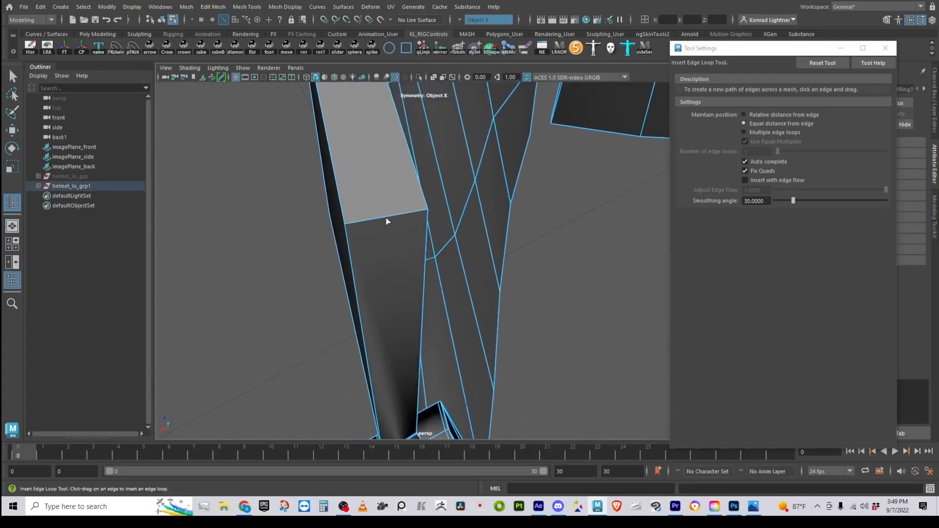
pyautogui.click(351, 227)
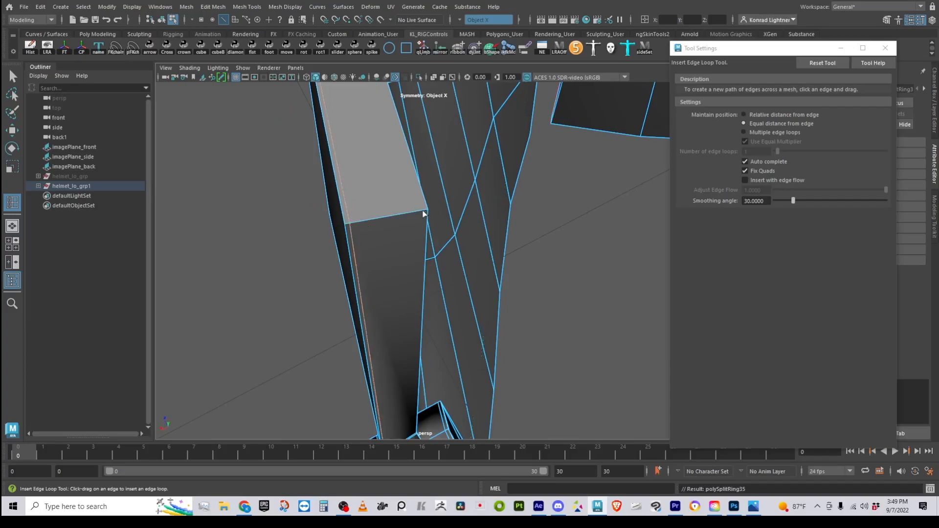
pyautogui.keyDown('alt'); pyautogui.moveTo(424, 214); pyautogui.dragTo(438, 238); pyautogui.keyUp('alt')
pyautogui.keyDown('alt'); pyautogui.moveTo(479, 280); pyautogui.dragTo(384, 273); pyautogui.keyUp('alt')
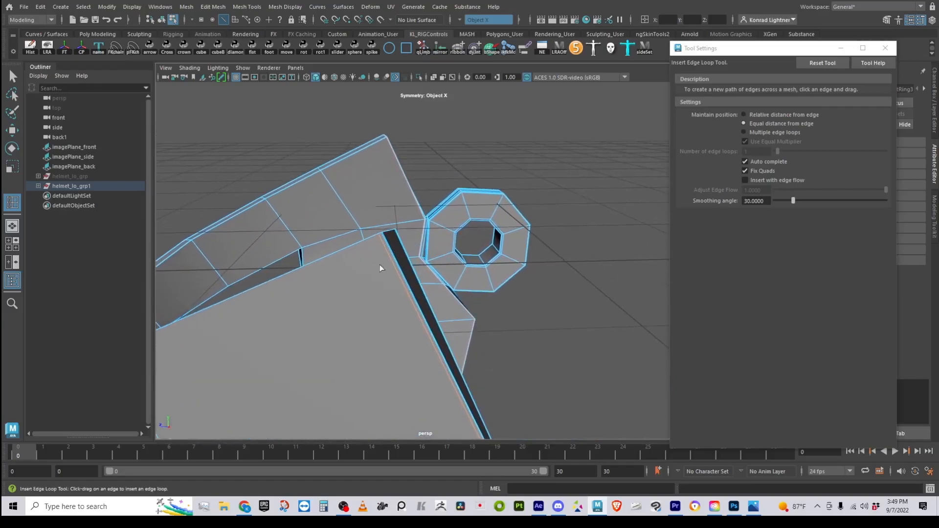
pyautogui.click(377, 238)
# Step: Insert an edge loop right beside the corner of the mask's border strip
pyautogui.keyDown('alt'); pyautogui.moveTo(415, 308); pyautogui.dragTo(459, 60); pyautogui.keyUp('alt')
pyautogui.keyDown('alt'); pyautogui.moveTo(425, 313); pyautogui.dragTo(440, 142, button='middle'); pyautogui.keyUp('alt')
pyautogui.keyDown('alt'); pyautogui.moveTo(416, 340); pyautogui.dragTo(400, 308, button='middle'); pyautogui.keyUp('alt')
pyautogui.keyDown('alt'); pyautogui.moveTo(440, 303); pyautogui.dragTo(489, 299); pyautogui.keyUp('alt')
pyautogui.keyDown('alt'); pyautogui.moveTo(489, 299); pyautogui.dragTo(884, 254, button='middle'); pyautogui.keyUp('alt')
pyautogui.keyDown('alt'); pyautogui.moveTo(498, 279); pyautogui.dragTo(504, 280, button='right'); pyautogui.keyUp('alt')
pyautogui.keyDown('alt'); pyautogui.moveTo(504, 279); pyautogui.dragTo(411, 281); pyautogui.keyUp('alt')
pyautogui.keyDown('alt'); pyautogui.moveTo(411, 281); pyautogui.dragTo(518, 323, button='middle'); pyautogui.keyUp('alt')
pyautogui.keyDown('alt'); pyautogui.moveTo(342, 319); pyautogui.dragTo(494, 362, button='right'); pyautogui.keyUp('alt')
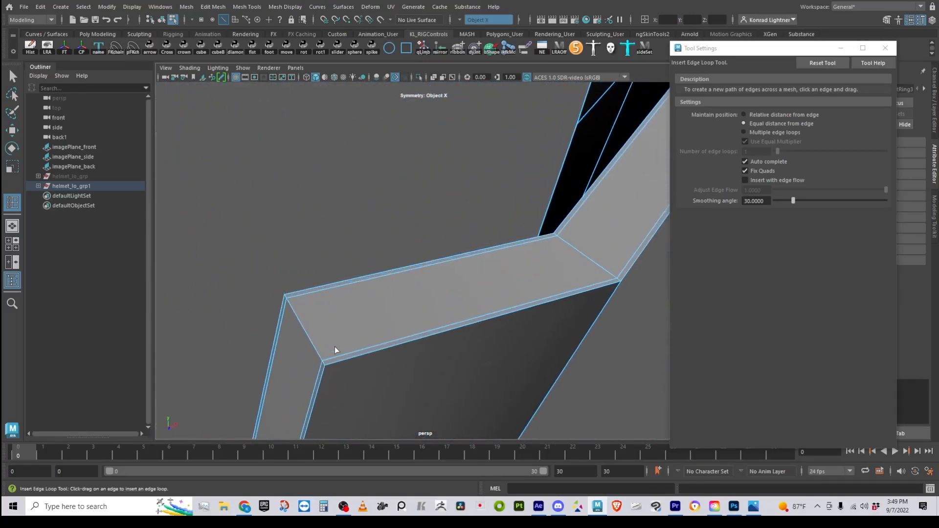
pyautogui.moveTo(334, 362); pyautogui.dragTo(330, 363)
# Step: Insert an edge loop close to the upper corner of the mask opening to sharpen it, checking the smooth preview first
pyautogui.keyDown('alt'); pyautogui.moveTo(457, 360); pyautogui.dragTo(343, 323, button='right'); pyautogui.keyUp('alt')
pyautogui.keyDown('alt'); pyautogui.moveTo(361, 298); pyautogui.dragTo(506, 225); pyautogui.keyUp('alt')
pyautogui.keyDown('alt'); pyautogui.moveTo(507, 226); pyautogui.dragTo(435, 293, button='right'); pyautogui.keyUp('alt')
pyautogui.keyDown('alt'); pyautogui.moveTo(435, 294); pyautogui.dragTo(375, 471, button='middle'); pyautogui.keyUp('alt')
pyautogui.keyDown('alt'); pyautogui.moveTo(392, 411); pyautogui.dragTo(457, 383, button='right'); pyautogui.keyUp('alt')
pyautogui.keyDown('alt'); pyautogui.moveTo(474, 374); pyautogui.dragTo(530, 346); pyautogui.keyUp('alt')
pyautogui.keyDown('alt'); pyautogui.moveTo(566, 276); pyautogui.dragTo(538, 286); pyautogui.keyUp('alt')
pyautogui.moveTo(525, 167)
pyautogui.keyDown('alt'); pyautogui.mouseDown()
pyautogui.moveTo(545, 182)
pyautogui.moveTo(519, 181)
pyautogui.mouseUp(); pyautogui.keyUp('alt')
pyautogui.keyDown('alt'); pyautogui.moveTo(468, 164); pyautogui.dragTo(407, 243, button='right'); pyautogui.keyUp('alt')
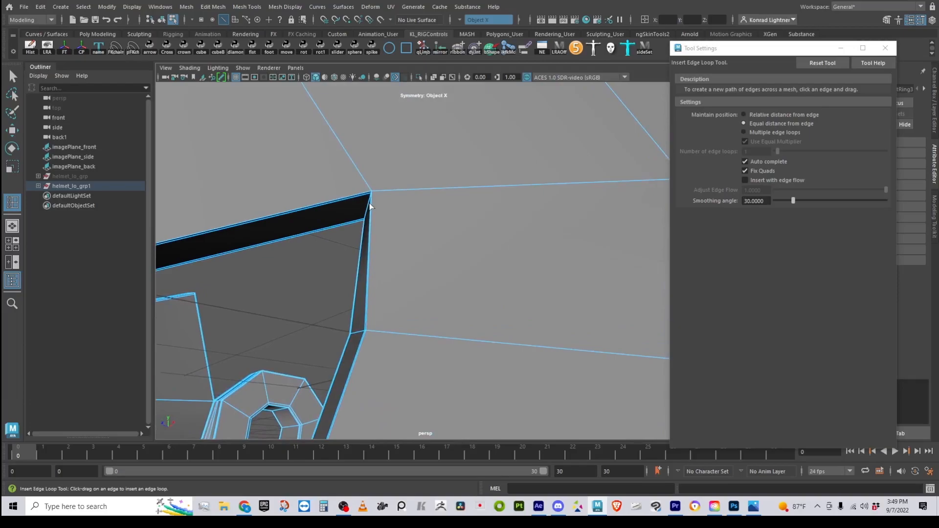
pyautogui.press('3')
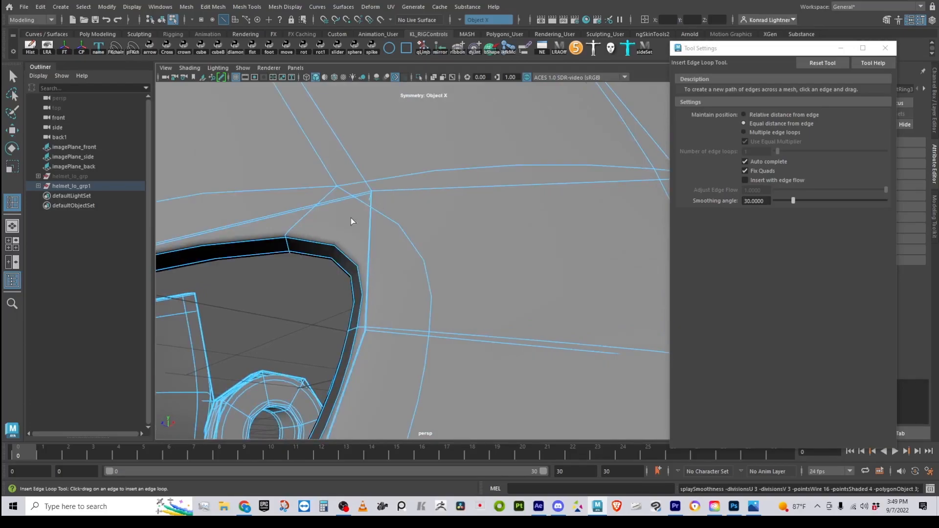
pyautogui.press('1')
pyautogui.moveTo(364, 195); pyautogui.dragTo(378, 252)
# Step: Preview the whole mask smoothed in object mode and examine its borders and the opening's corner
pyautogui.press('w')
pyautogui.moveTo(451, 218); pyautogui.dragTo(568, 275, button='right')
pyautogui.press('3')
pyautogui.click(615, 151)
pyautogui.keyDown('alt'); pyautogui.moveTo(356, 258); pyautogui.dragTo(375, 276); pyautogui.keyUp('alt')
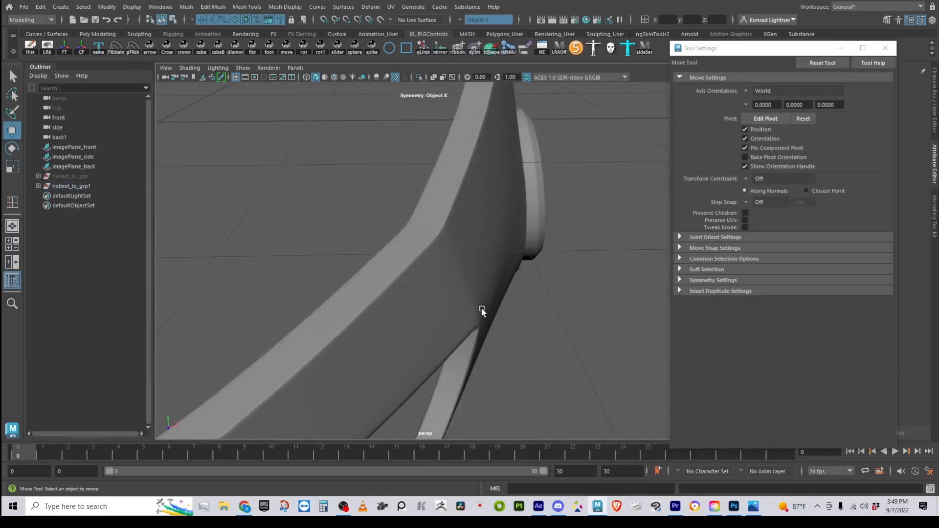
pyautogui.keyDown('alt'); pyautogui.moveTo(476, 306); pyautogui.dragTo(477, 268); pyautogui.keyUp('alt')
pyautogui.keyDown('alt'); pyautogui.moveTo(559, 272); pyautogui.dragTo(394, 274, button='right'); pyautogui.keyUp('alt')
pyautogui.keyDown('alt'); pyautogui.moveTo(455, 276); pyautogui.dragTo(802, 435, button='right'); pyautogui.keyUp('alt')
pyautogui.scroll(-3, 570, 312)
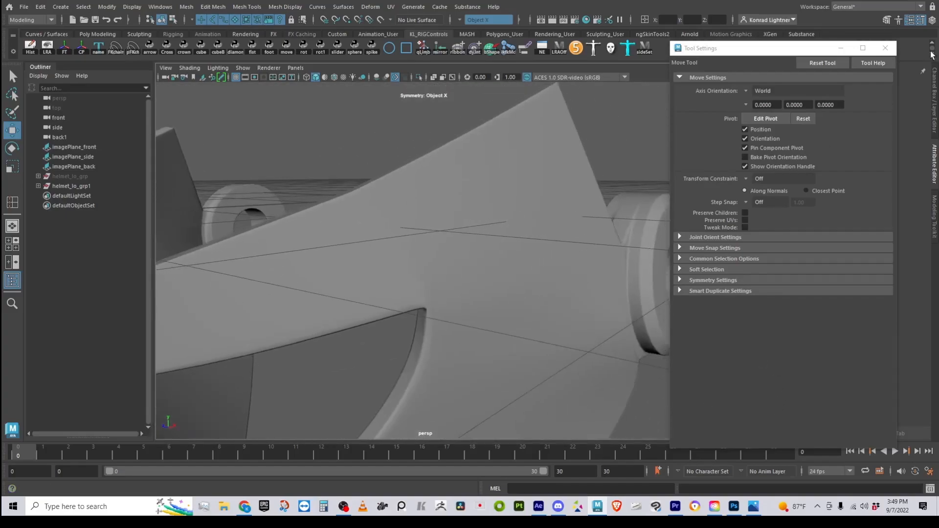
# Step: Assign a new Phong material to the mask with Cosine Power 8.910 and Reflectivity 0.782
pyautogui.click(841, 49)
pyautogui.keyDown('alt'); pyautogui.moveTo(642, 265); pyautogui.dragTo(396, 206, button='right'); pyautogui.keyUp('alt')
pyautogui.click(508, 213)
pyautogui.keyDown('alt'); pyautogui.moveTo(472, 238); pyautogui.dragTo(476, 257); pyautogui.keyUp('alt')
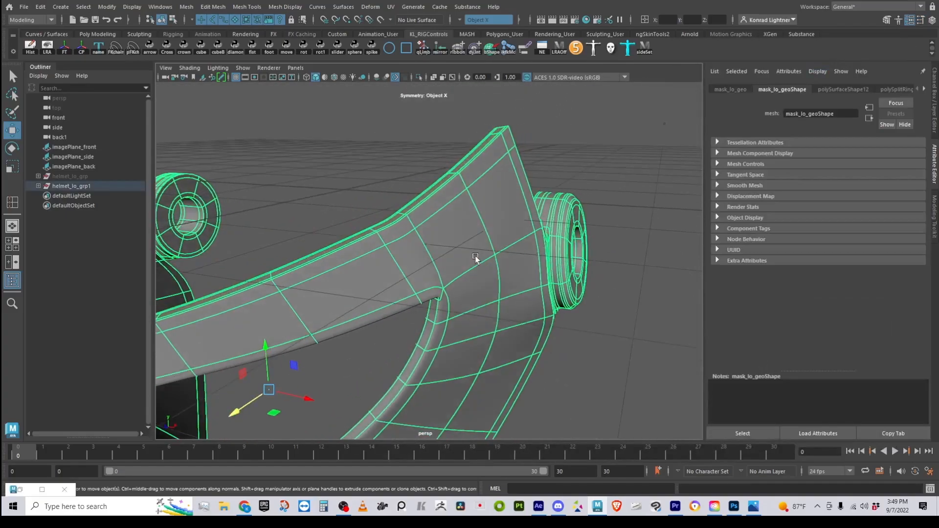
pyautogui.moveTo(474, 184); pyautogui.dragTo(556, 437, button='right')
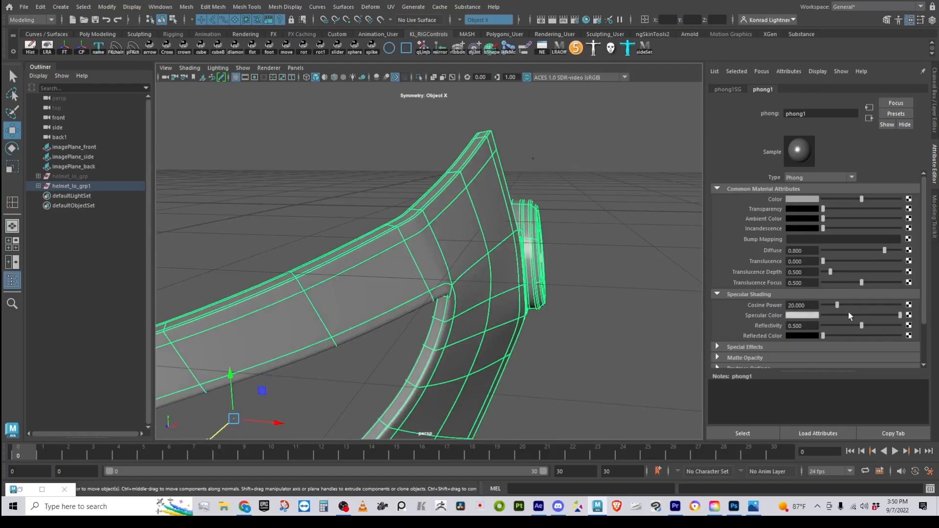
pyautogui.moveTo(838, 305); pyautogui.dragTo(921, 329)
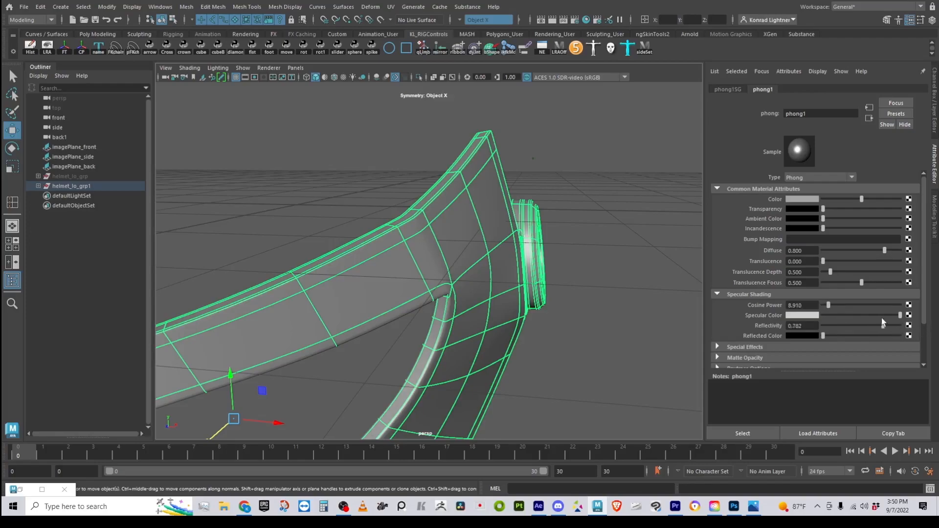
# Step: Slide the cross edge that runs from the mask's upper border to the opening's upper corner, using Slide Edge
pyautogui.keyDown('alt'); pyautogui.moveTo(589, 317); pyautogui.dragTo(505, 274); pyautogui.keyUp('alt')
pyautogui.moveTo(494, 218); pyautogui.dragTo(495, 195, button='right')
pyautogui.click(490, 294)
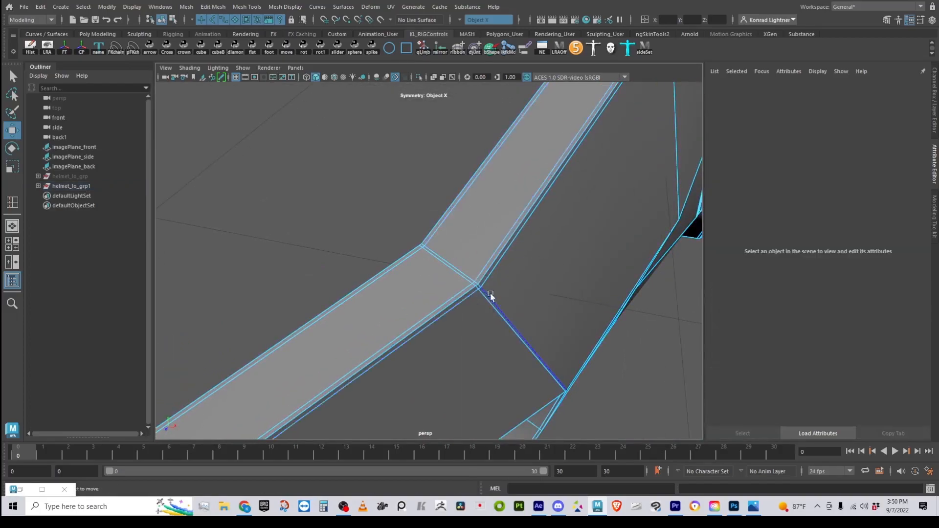
pyautogui.keyDown('alt'); pyautogui.moveTo(507, 329); pyautogui.dragTo(550, 363); pyautogui.keyUp('alt')
pyautogui.keyDown('ctrl'); pyautogui.moveTo(569, 409); pyautogui.dragTo(420, 313); pyautogui.keyUp('ctrl')
pyautogui.keyDown('alt'); pyautogui.moveTo(413, 390); pyautogui.dragTo(489, 377); pyautogui.keyUp('alt')
pyautogui.keyDown('shift'); pyautogui.moveTo(525, 234); pyautogui.dragTo(526, 351, button='right'); pyautogui.keyUp('shift')
pyautogui.keyDown('shift'); pyautogui.moveTo(523, 312); pyautogui.dragTo(524, 311, button='right'); pyautogui.keyUp('shift')
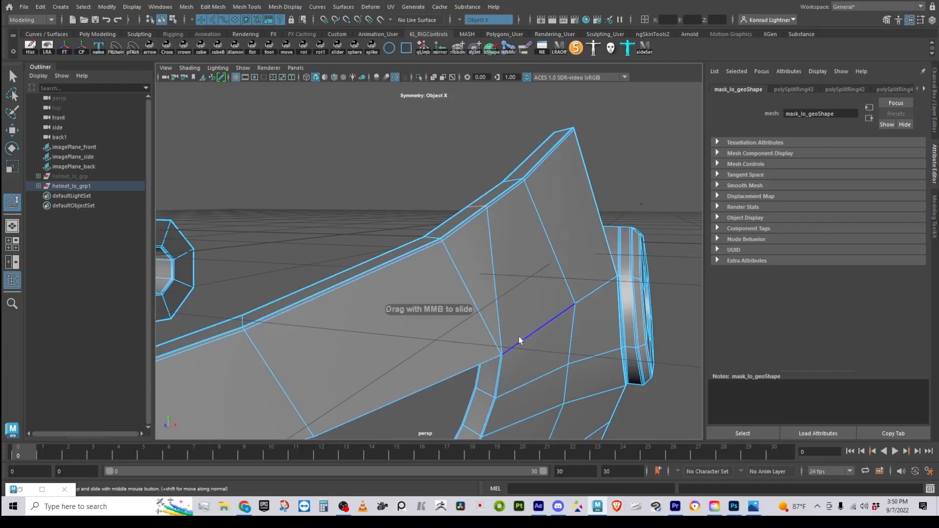
pyautogui.click(486, 325)
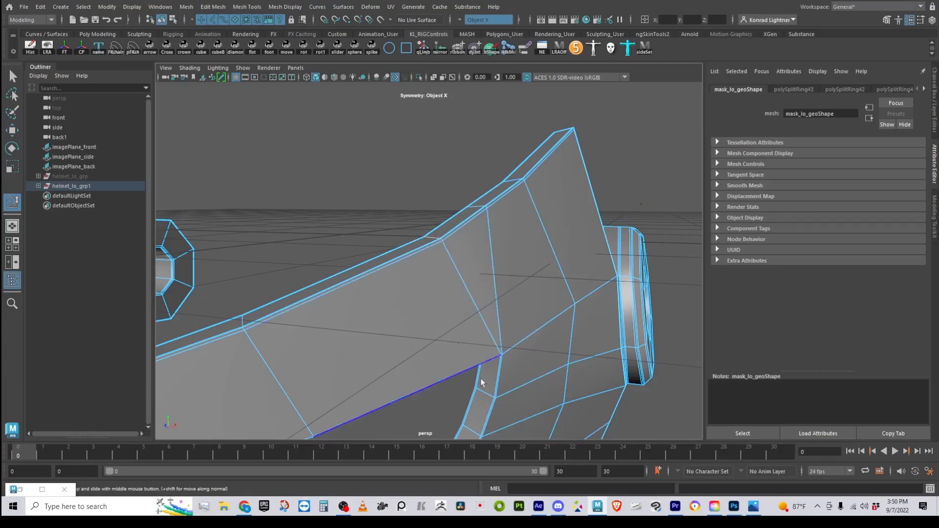
pyautogui.moveTo(561, 351); pyautogui.dragTo(547, 354, button='middle')
# Step: Select the neighbouring edge loop on the mask's upper side, deselect its unwanted edges and slide the rest
pyautogui.keyDown('alt'); pyautogui.moveTo(548, 354); pyautogui.dragTo(449, 210); pyautogui.keyUp('alt')
pyautogui.doubleClick(440, 203)
pyautogui.keyDown('alt'); pyautogui.moveTo(440, 202); pyautogui.dragTo(368, 317, button='right'); pyautogui.keyUp('alt')
pyautogui.moveTo(369, 316)
pyautogui.keyDown('alt'); pyautogui.mouseDown()
pyautogui.moveTo(326, 306)
pyautogui.moveTo(356, 328)
pyautogui.mouseUp(); pyautogui.keyUp('alt')
pyautogui.keyDown('ctrl'); pyautogui.moveTo(269, 269); pyautogui.dragTo(622, 440); pyautogui.keyUp('ctrl')
pyautogui.keyDown('alt'); pyautogui.moveTo(330, 304); pyautogui.dragTo(521, 236, button='right'); pyautogui.keyUp('alt')
pyautogui.moveTo(599, 176); pyautogui.dragTo(578, 187, button='middle')
# Step: Preview the mask smoothed and inspect the shading around the opening's upper corner
pyautogui.keyDown('alt'); pyautogui.moveTo(578, 190); pyautogui.dragTo(468, 298); pyautogui.keyUp('alt')
pyautogui.moveTo(561, 189); pyautogui.dragTo(615, 142, button='right')
pyautogui.press('3')
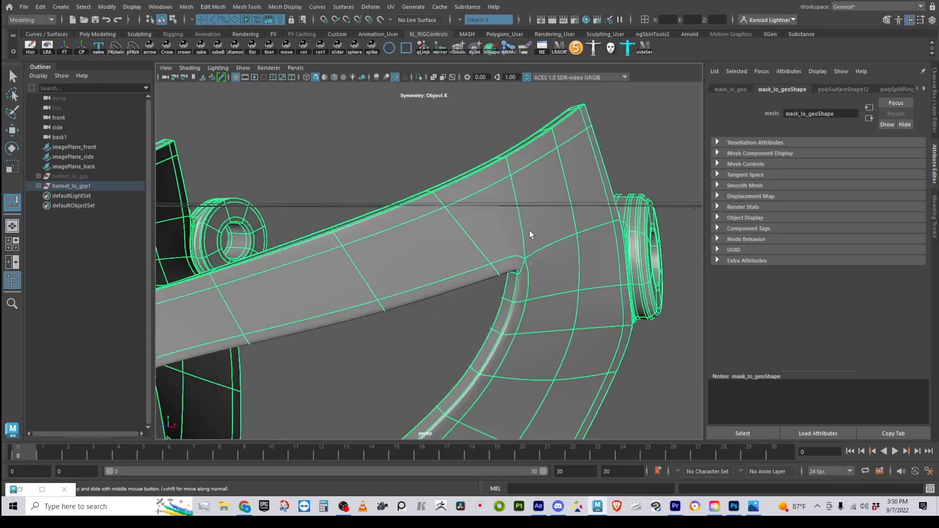
pyautogui.click(632, 178)
pyautogui.keyDown('alt'); pyautogui.moveTo(632, 178); pyautogui.dragTo(414, 236); pyautogui.keyUp('alt')
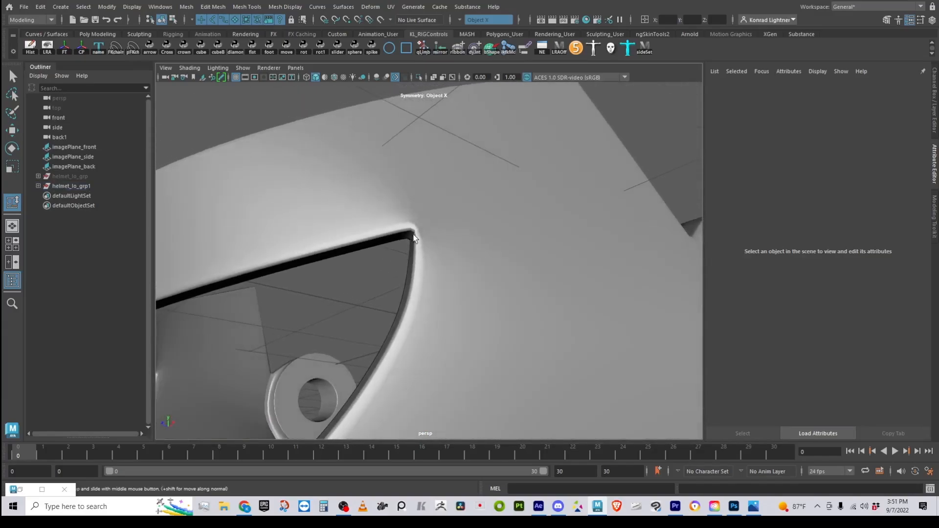
# Step: Insert an edge loop across the mask's side, close to the edge running from the opening's upper corner to the ear disc
pyautogui.click(487, 288)
pyautogui.press('1')
pyautogui.keyDown('alt'); pyautogui.moveTo(488, 288); pyautogui.dragTo(472, 306); pyautogui.keyUp('alt')
pyautogui.keyDown('alt'); pyautogui.moveTo(472, 306); pyautogui.dragTo(570, 268, button='right'); pyautogui.keyUp('alt')
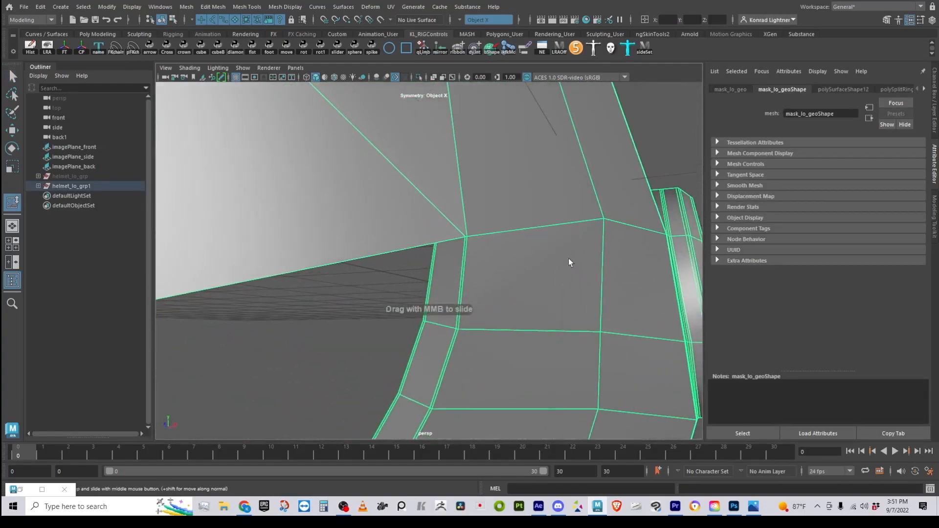
pyautogui.keyDown('shift'); pyautogui.rightClick(545, 206); pyautogui.keyUp('shift')
pyautogui.click(495, 219)
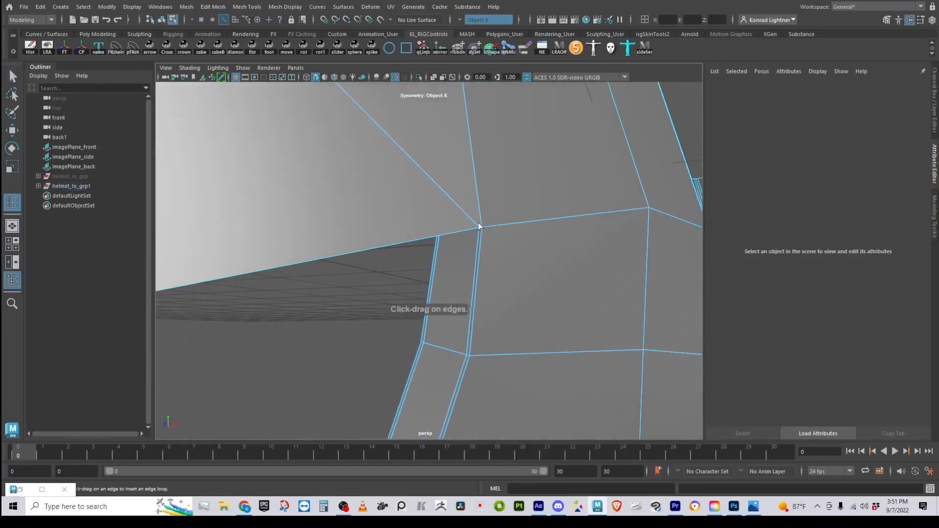
pyautogui.click(480, 224)
pyautogui.keyDown('alt'); pyautogui.moveTo(540, 262); pyautogui.dragTo(578, 249); pyautogui.keyUp('alt')
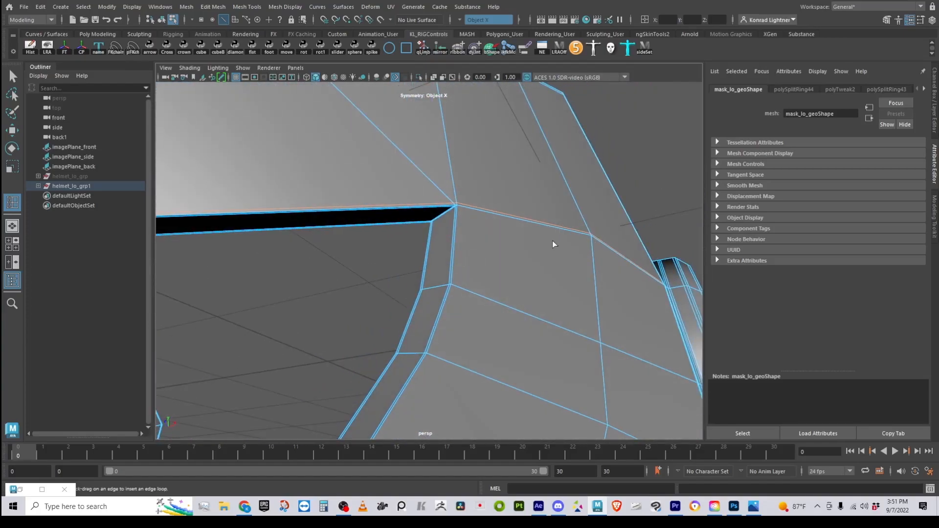
# Step: Preview the mask smoothed and check the shading at the opening's upper corner
pyautogui.press('w')
pyautogui.moveTo(507, 194); pyautogui.dragTo(553, 191, button='right')
pyautogui.press('3')
pyautogui.click(634, 150)
pyautogui.scroll(-4, 443, 225)
pyautogui.keyDown('alt'); pyautogui.moveTo(442, 225); pyautogui.dragTo(357, 318); pyautogui.keyUp('alt')
pyautogui.scroll(5, 427, 298)
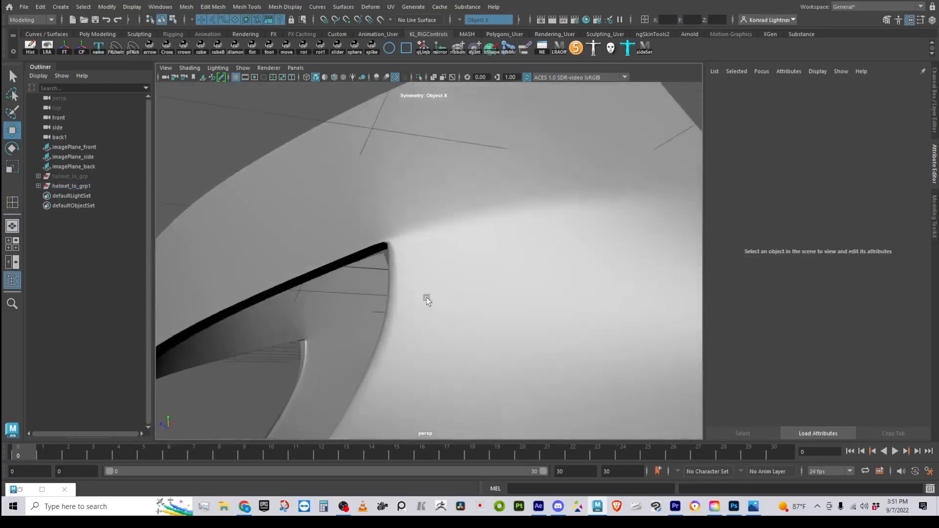
pyautogui.moveTo(427, 297)
pyautogui.keyDown('alt'); pyautogui.mouseDown()
pyautogui.moveTo(412, 292)
pyautogui.moveTo(398, 304)
pyautogui.moveTo(473, 292)
pyautogui.moveTo(409, 303)
pyautogui.mouseUp(); pyautogui.keyUp('alt')
# Step: Return to the unsmoothed mesh and select only the side edges of the new loop, behind the opening's upper corner
pyautogui.click(409, 303)
pyautogui.press('1')
pyautogui.keyDown('alt'); pyautogui.moveTo(532, 303); pyautogui.dragTo(489, 216); pyautogui.keyUp('alt')
pyautogui.moveTo(488, 216)
pyautogui.mouseDown(button='right')
pyautogui.moveTo(486, 263)
pyautogui.moveTo(498, 215)
pyautogui.mouseUp(button='right')
pyautogui.keyDown('alt'); pyautogui.moveTo(489, 278); pyautogui.dragTo(474, 307); pyautogui.keyUp('alt')
pyautogui.moveTo(473, 307); pyautogui.dragTo(474, 191, button='right')
pyautogui.click(460, 297)
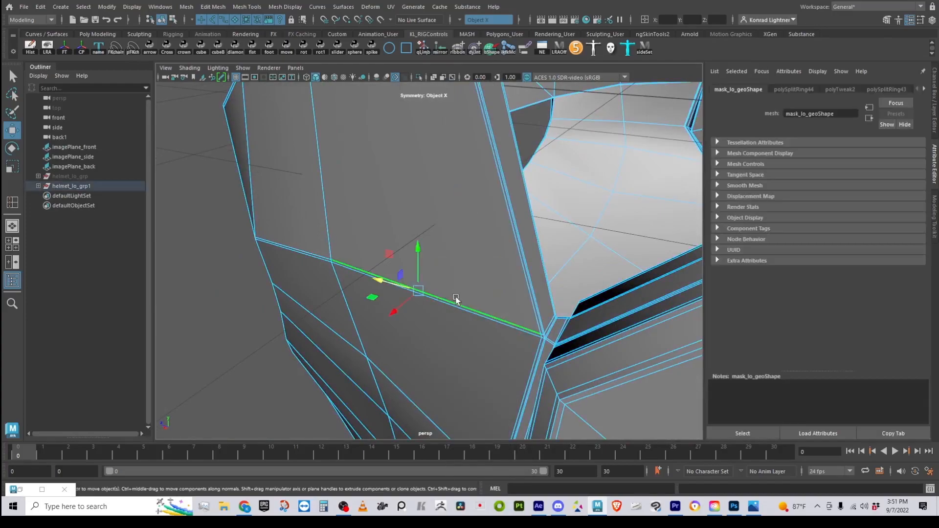
pyautogui.keyDown('alt'); pyautogui.moveTo(455, 294); pyautogui.dragTo(269, 314, button='right'); pyautogui.keyUp('alt')
pyautogui.keyDown('alt'); pyautogui.moveTo(268, 314); pyautogui.dragTo(340, 294); pyautogui.keyUp('alt')
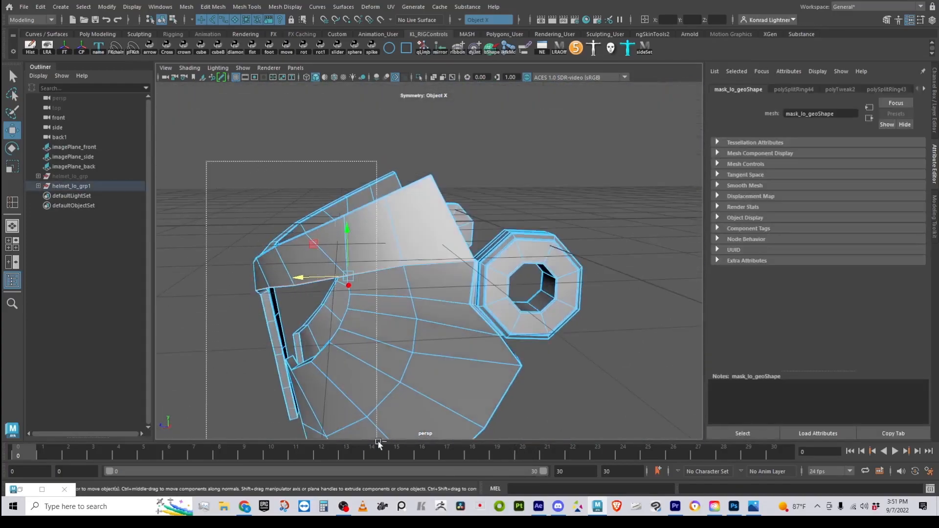
pyautogui.scroll(5, 478, 403)
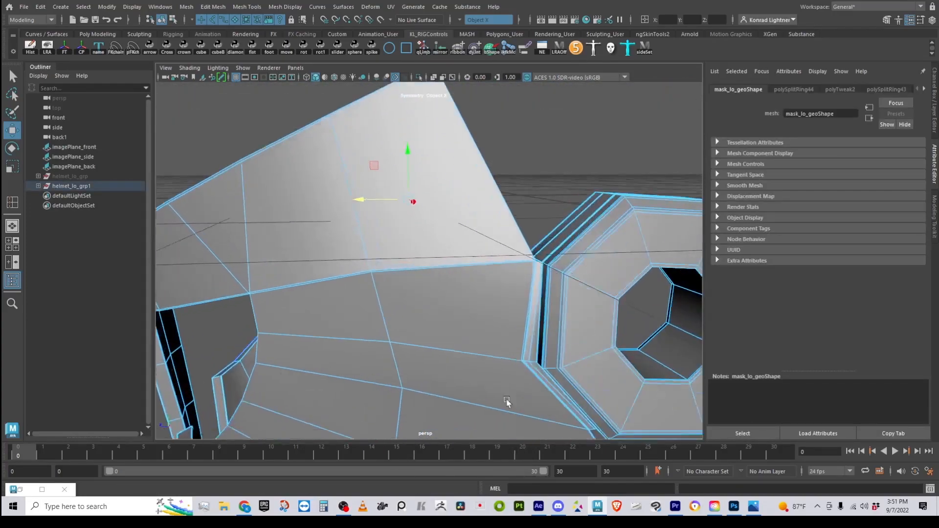
# Step: Slide the selected side edges up toward the mask's upper border with Slide Edge
pyautogui.keyDown('shift'); pyautogui.rightClick(591, 117); pyautogui.keyUp('shift')
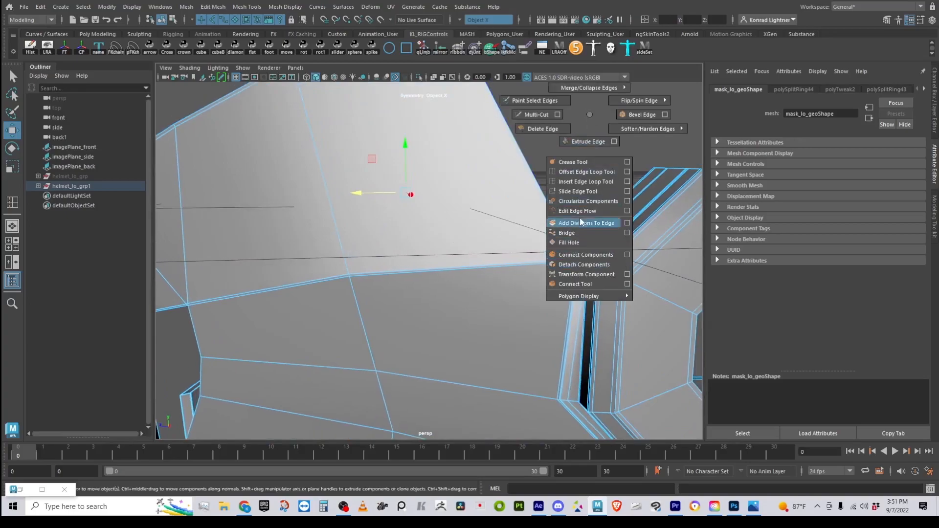
pyautogui.click(582, 192)
pyautogui.keyDown('alt'); pyautogui.moveTo(430, 287); pyautogui.dragTo(373, 352); pyautogui.keyUp('alt')
pyautogui.keyDown('alt'); pyautogui.moveTo(409, 346); pyautogui.dragTo(365, 313, button='right'); pyautogui.keyUp('alt')
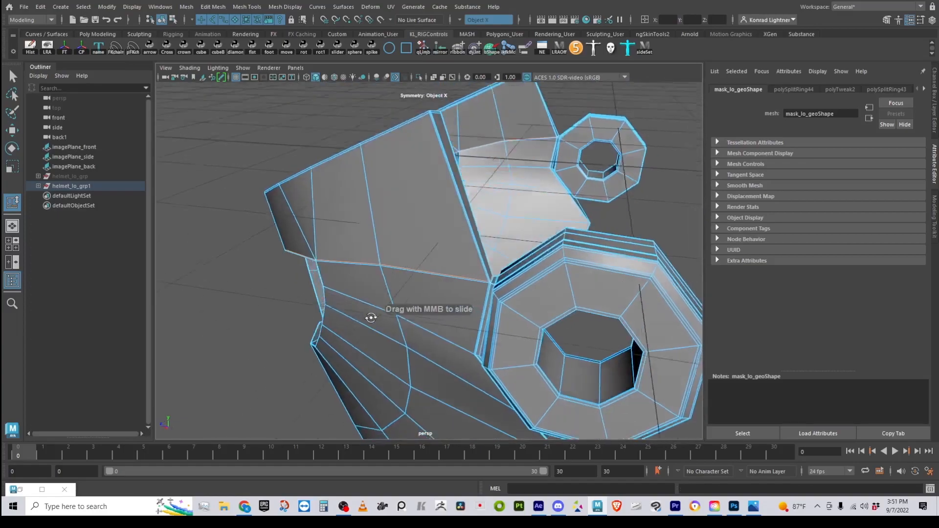
pyautogui.keyDown('alt'); pyautogui.moveTo(364, 313); pyautogui.dragTo(374, 309); pyautogui.keyUp('alt')
pyautogui.keyDown('alt'); pyautogui.moveTo(375, 309); pyautogui.dragTo(248, 201, button='right'); pyautogui.keyUp('alt')
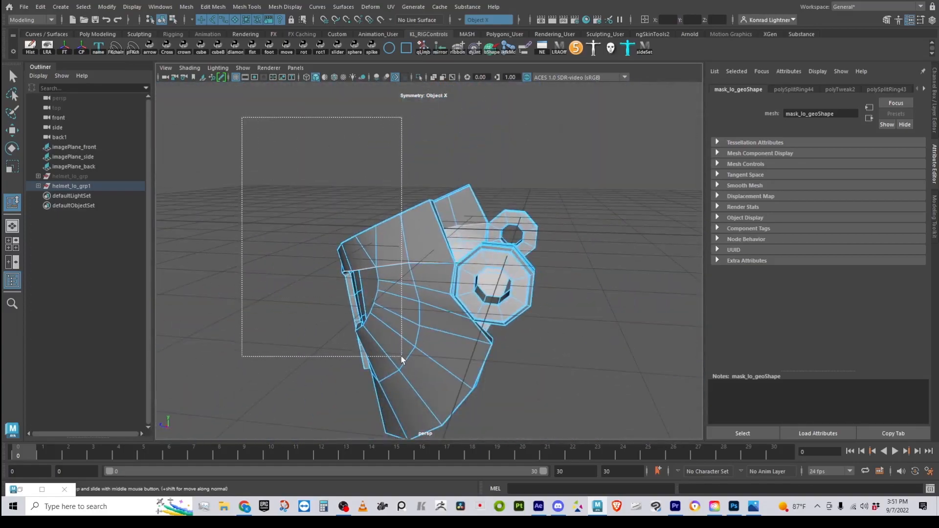
pyautogui.keyDown('alt'); pyautogui.moveTo(358, 331); pyautogui.dragTo(184, 146); pyautogui.keyUp('alt')
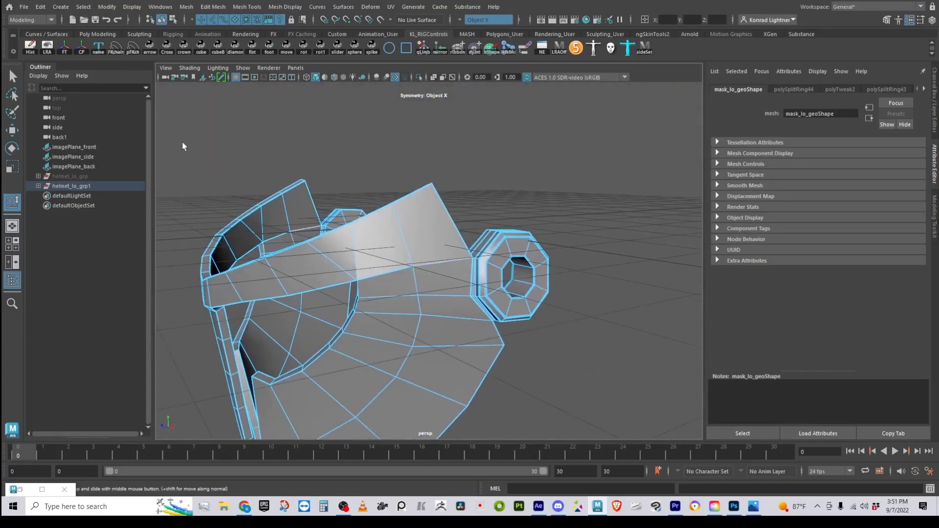
pyautogui.keyDown('alt'); pyautogui.moveTo(354, 374); pyautogui.dragTo(469, 349, button='right'); pyautogui.keyUp('alt')
pyautogui.click(429, 324)
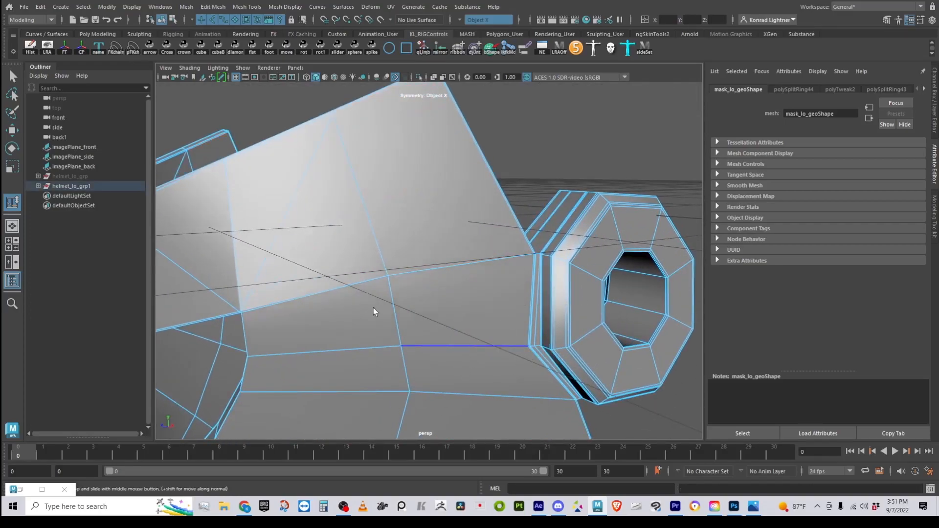
pyautogui.keyDown('alt'); pyautogui.moveTo(402, 300); pyautogui.dragTo(433, 302); pyautogui.keyUp('alt')
pyautogui.moveTo(445, 302); pyautogui.dragTo(427, 301, button='middle')
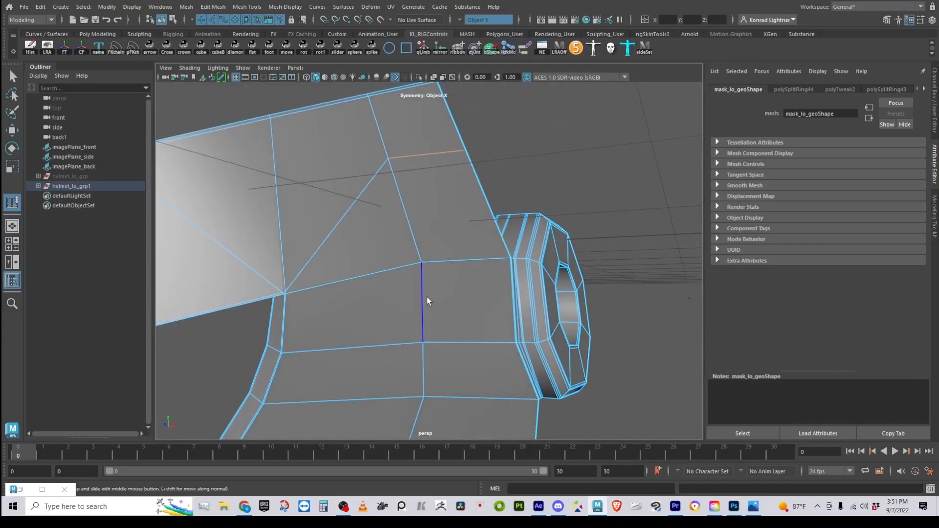
pyautogui.keyDown('alt'); pyautogui.moveTo(429, 300); pyautogui.dragTo(447, 277); pyautogui.keyUp('alt')
# Step: Select the vertex where the slid edges meet on the mask's side and reposition it
pyautogui.moveTo(453, 241); pyautogui.dragTo(378, 248, button='right')
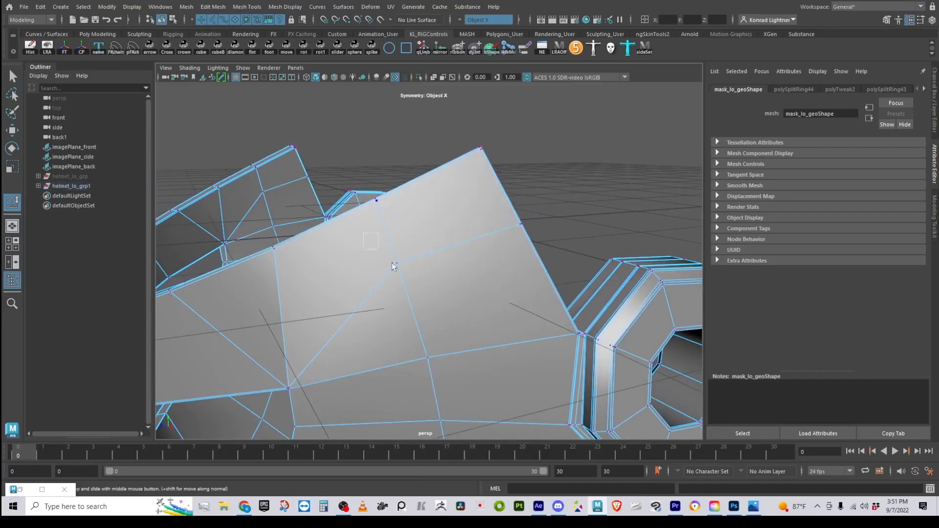
pyautogui.keyDown('alt'); pyautogui.moveTo(397, 306); pyautogui.dragTo(414, 306); pyautogui.keyUp('alt')
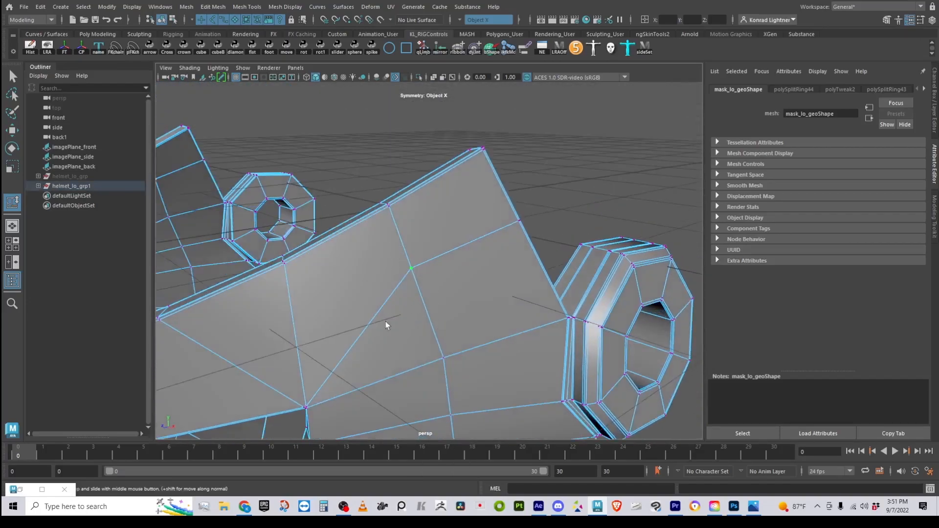
pyautogui.press('w')
pyautogui.scroll(3, 399, 327)
pyautogui.keyDown('alt'); pyautogui.moveTo(400, 275); pyautogui.dragTo(404, 298); pyautogui.keyUp('alt')
pyautogui.scroll(-3, 440, 318)
pyautogui.keyDown('alt'); pyautogui.moveTo(469, 332); pyautogui.dragTo(552, 353); pyautogui.keyUp('alt')
# Step: Preview the mask smoothed and inspect the surface around the opening's upper corner and the slid edges
pyautogui.moveTo(487, 218); pyautogui.dragTo(579, 190, button='right')
pyautogui.click(579, 190)
pyautogui.scroll(-2, 444, 329)
pyautogui.keyDown('alt'); pyautogui.moveTo(444, 330); pyautogui.dragTo(363, 296); pyautogui.keyUp('alt')
pyautogui.keyDown('alt'); pyautogui.moveTo(364, 296); pyautogui.dragTo(448, 210, button='middle'); pyautogui.keyUp('alt')
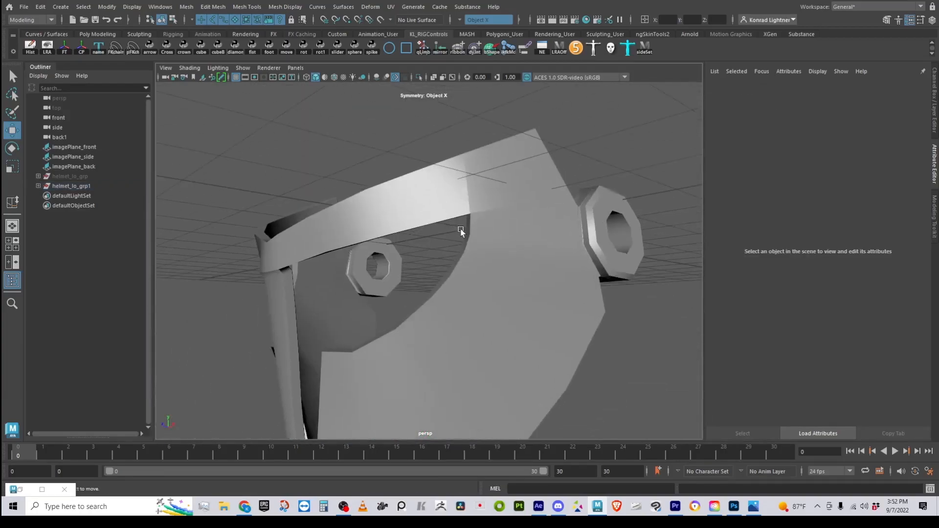
pyautogui.click(507, 262)
pyautogui.press('3')
pyautogui.click(606, 157)
pyautogui.keyDown('alt'); pyautogui.moveTo(606, 157); pyautogui.dragTo(386, 226); pyautogui.keyUp('alt')
pyautogui.scroll(5, 455, 254)
pyautogui.click(482, 229)
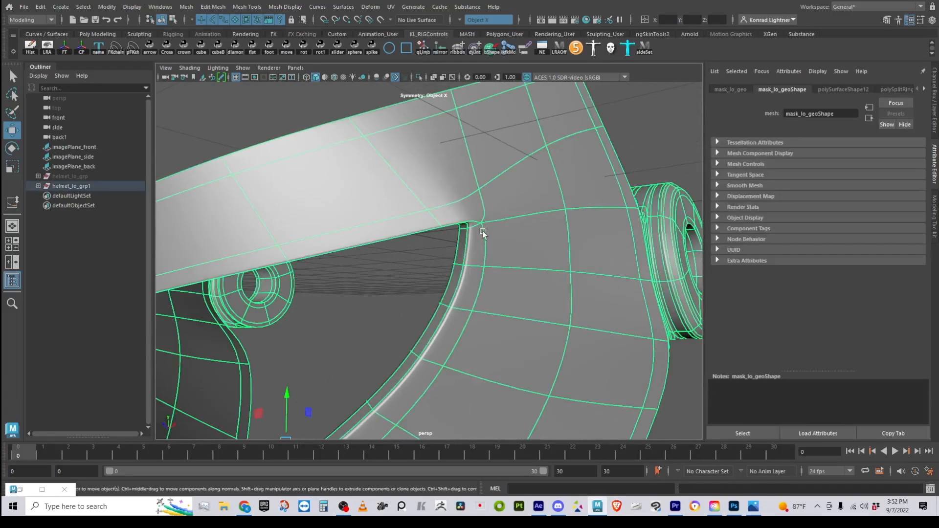
# Step: Select the vertices at the opening's upper outer corner on the unsmoothed mesh and move them sideways
pyautogui.press('1')
pyautogui.keyDown('alt'); pyautogui.moveTo(410, 248); pyautogui.dragTo(446, 279, button='right'); pyautogui.keyUp('alt')
pyautogui.moveTo(508, 177); pyautogui.dragTo(453, 173, button='right')
pyautogui.click(483, 206)
pyautogui.keyDown('alt'); pyautogui.moveTo(442, 250); pyautogui.dragTo(584, 200); pyautogui.keyUp('alt')
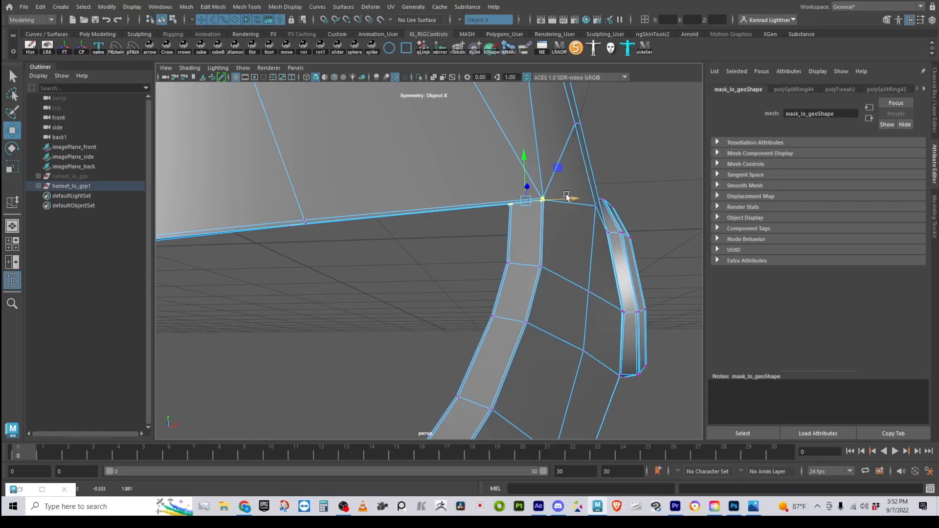
# Step: Preview the mask smoothed and check the adjusted corner from the side and front
pyautogui.press('3')
pyautogui.moveTo(516, 140); pyautogui.dragTo(577, 122, button='right')
pyautogui.scroll(-3, 589, 175)
pyautogui.click(588, 174)
pyautogui.scroll(-1, 569, 207)
pyautogui.keyDown('alt'); pyautogui.moveTo(568, 207); pyautogui.dragTo(390, 210); pyautogui.keyUp('alt')
# Step: Insert an edge loop just below the brow band's lower edge, at the top of the nose bridge
pyautogui.click(391, 211)
pyautogui.press('1')
pyautogui.keyDown('alt'); pyautogui.moveTo(356, 278); pyautogui.dragTo(272, 218); pyautogui.keyUp('alt')
pyautogui.keyDown('alt'); pyautogui.moveTo(272, 218); pyautogui.dragTo(481, 225, button='right'); pyautogui.keyUp('alt')
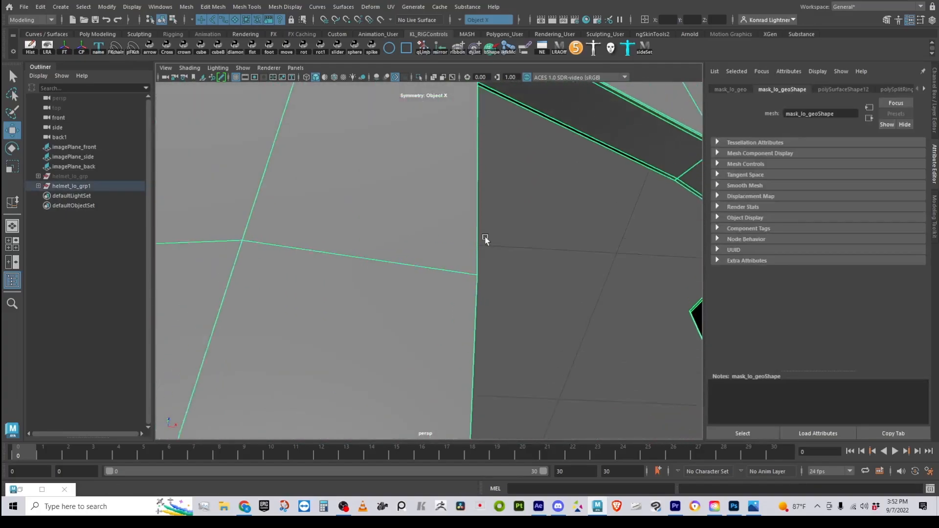
pyautogui.keyDown('alt'); pyautogui.moveTo(481, 225); pyautogui.dragTo(511, 341, button='middle'); pyautogui.keyUp('alt')
pyautogui.keyDown('alt'); pyautogui.moveTo(511, 341); pyautogui.dragTo(484, 201); pyautogui.keyUp('alt')
pyautogui.keyDown('shift'); pyautogui.moveTo(511, 166); pyautogui.dragTo(447, 180, button='right'); pyautogui.keyUp('shift')
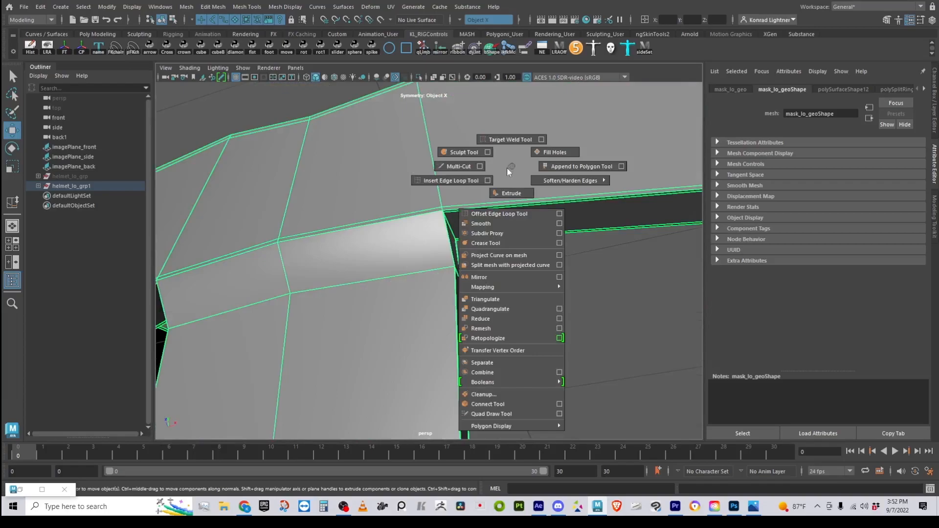
pyautogui.scroll(3, 432, 227)
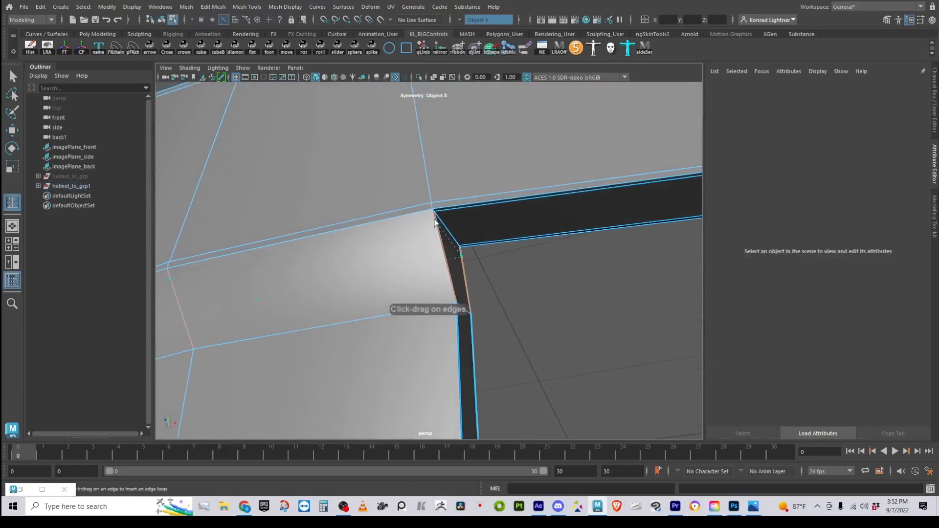
pyautogui.moveTo(435, 215); pyautogui.dragTo(436, 218)
pyautogui.keyDown('alt'); pyautogui.moveTo(472, 361); pyautogui.dragTo(447, 350); pyautogui.keyUp('alt')
pyautogui.keyDown('alt'); pyautogui.moveTo(446, 351); pyautogui.dragTo(411, 362, button='right'); pyautogui.keyUp('alt')
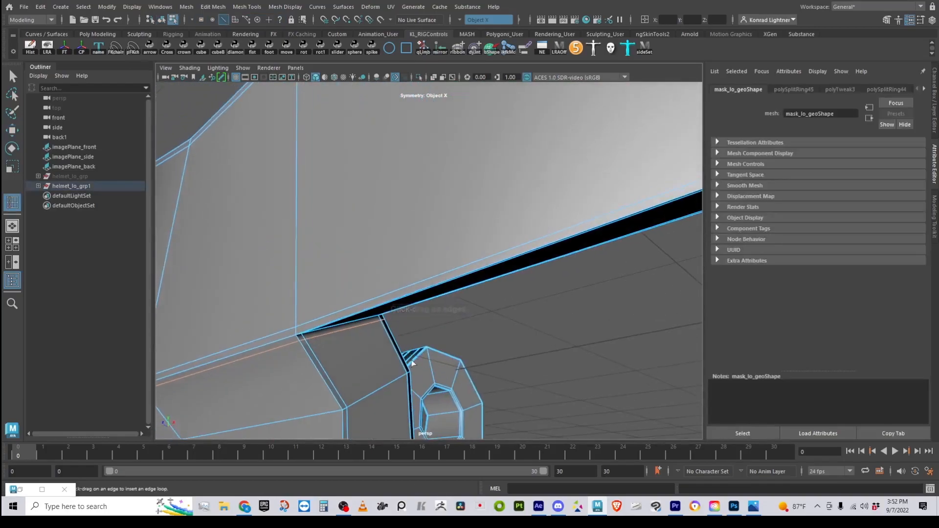
# Step: Insert supporting edge loops around the lower edge of the step between the brow band and the nose bridge
pyautogui.keyDown('alt'); pyautogui.moveTo(411, 362); pyautogui.dragTo(442, 306); pyautogui.keyUp('alt')
pyautogui.keyDown('alt'); pyautogui.moveTo(443, 305); pyautogui.dragTo(445, 296, button='right'); pyautogui.keyUp('alt')
pyautogui.keyDown('alt'); pyautogui.moveTo(465, 309); pyautogui.dragTo(427, 342); pyautogui.keyUp('alt')
pyautogui.keyDown('alt'); pyautogui.moveTo(428, 342); pyautogui.dragTo(447, 235, button='right'); pyautogui.keyUp('alt')
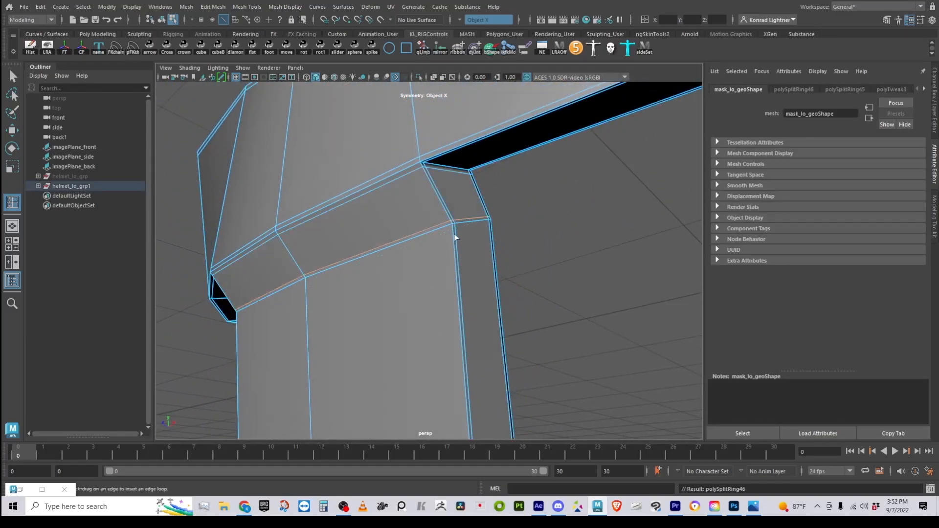
pyautogui.keyDown('alt'); pyautogui.moveTo(487, 262); pyautogui.dragTo(465, 269, button='right'); pyautogui.keyUp('alt')
pyautogui.keyDown('alt'); pyautogui.moveTo(465, 269); pyautogui.dragTo(482, 286); pyautogui.keyUp('alt')
pyautogui.keyDown('alt'); pyautogui.moveTo(481, 286); pyautogui.dragTo(508, 296, button='right'); pyautogui.keyUp('alt')
pyautogui.keyDown('alt'); pyautogui.moveTo(479, 295); pyautogui.dragTo(496, 329); pyautogui.keyUp('alt')
pyautogui.keyDown('alt'); pyautogui.moveTo(496, 329); pyautogui.dragTo(476, 315, button='middle'); pyautogui.keyUp('alt')
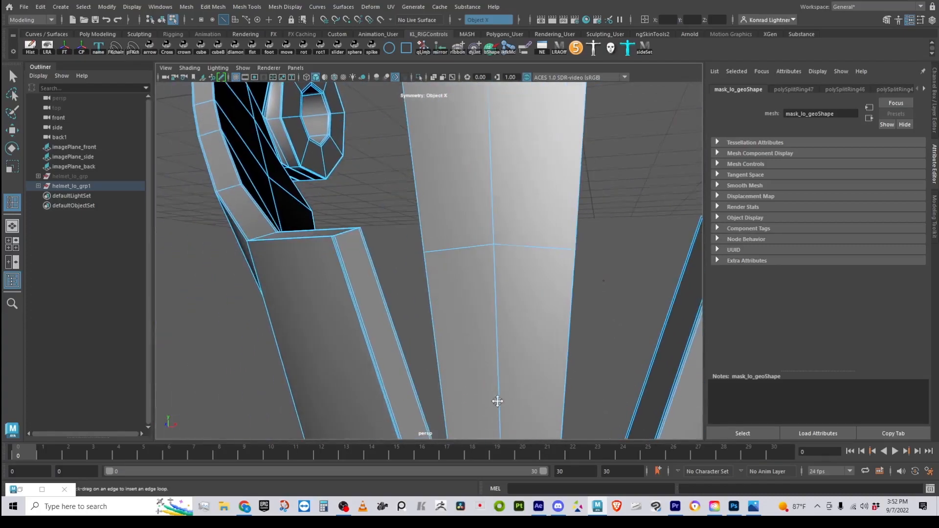
# Step: Insert a supporting edge loop near the nose bridge's lower end
pyautogui.keyDown('alt'); pyautogui.moveTo(497, 400); pyautogui.dragTo(432, 87, button='middle'); pyautogui.keyUp('alt')
pyautogui.keyDown('alt'); pyautogui.moveTo(372, 333); pyautogui.dragTo(465, 357, button='right'); pyautogui.keyUp('alt')
pyautogui.keyDown('alt'); pyautogui.moveTo(465, 357); pyautogui.dragTo(414, 350); pyautogui.keyUp('alt')
pyautogui.click(489, 351)
pyautogui.keyDown('alt'); pyautogui.moveTo(489, 352); pyautogui.dragTo(423, 310); pyautogui.keyUp('alt')
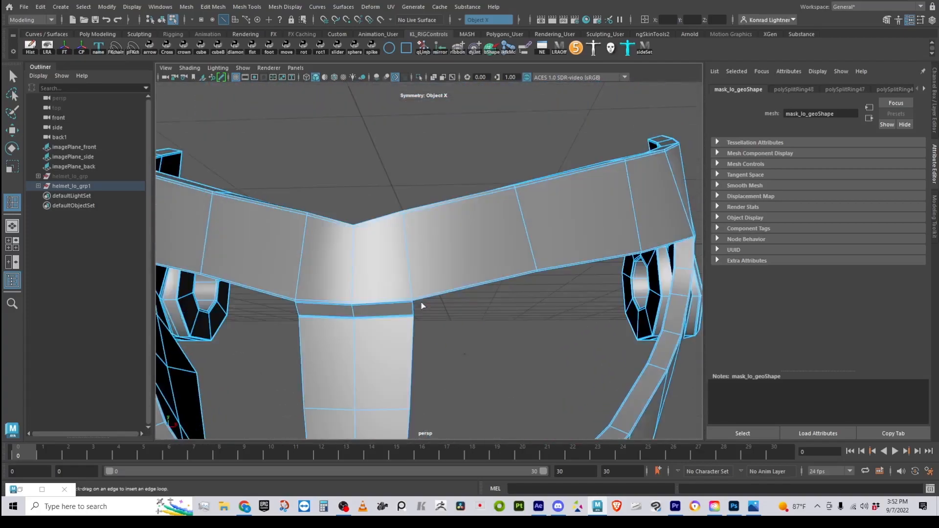
# Step: Preview the mask smoothed and compare it with the unsmoothed mesh where the brow band meets the nose bridge
pyautogui.scroll(3, 424, 309)
pyautogui.moveTo(336, 177); pyautogui.dragTo(413, 123, button='right')
pyautogui.press('3')
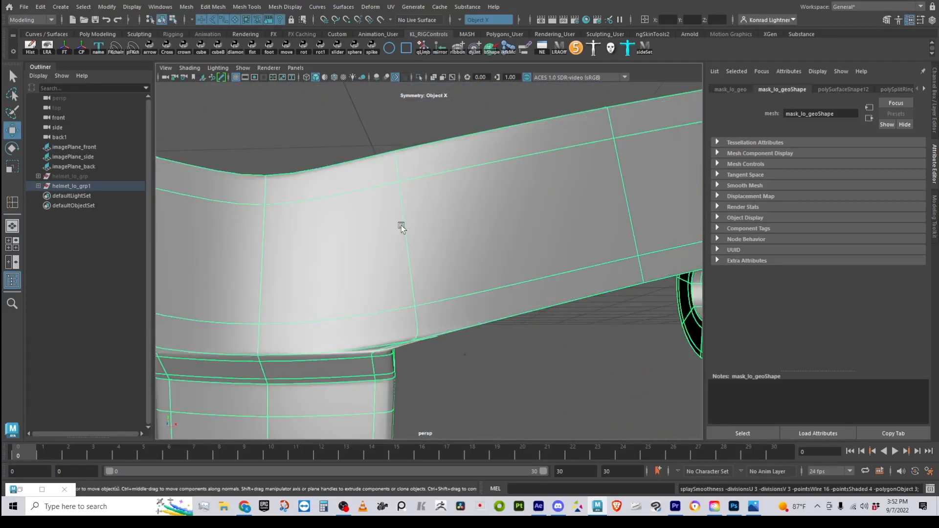
pyautogui.click(530, 388)
pyautogui.scroll(-3, 318, 264)
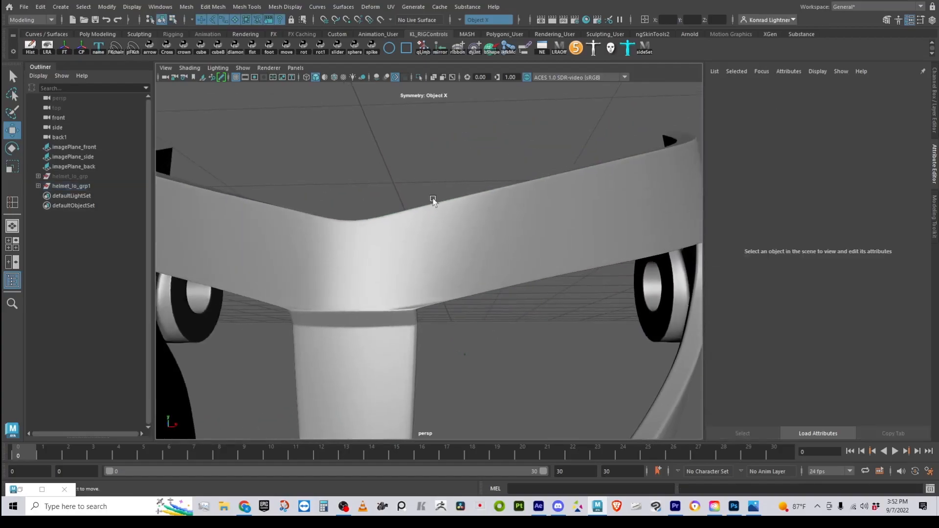
pyautogui.click(427, 296)
pyautogui.press('1')
pyautogui.scroll(2, 384, 330)
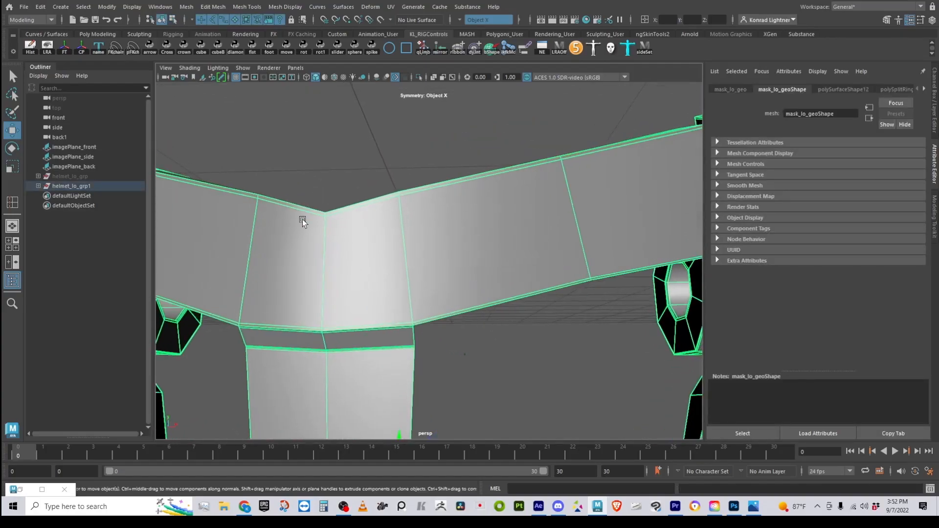
pyautogui.press('3')
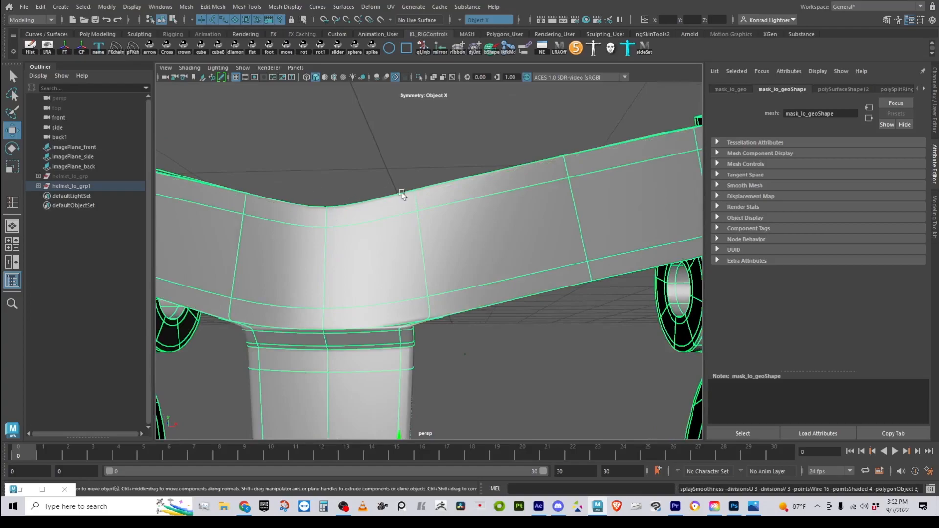
# Step: Insert vertical edge loops through the brow band close to the nose bridge's side edges
pyautogui.press('1')
pyautogui.keyDown('shift'); pyautogui.moveTo(472, 211); pyautogui.dragTo(411, 224, button='right'); pyautogui.keyUp('shift')
pyautogui.keyDown('alt'); pyautogui.moveTo(361, 323); pyautogui.dragTo(371, 301, button='right'); pyautogui.keyUp('alt')
pyautogui.keyDown('alt'); pyautogui.moveTo(371, 302); pyautogui.dragTo(404, 267, button='middle'); pyautogui.keyUp('alt')
pyautogui.keyDown('alt'); pyautogui.moveTo(440, 245); pyautogui.dragTo(375, 254); pyautogui.keyUp('alt')
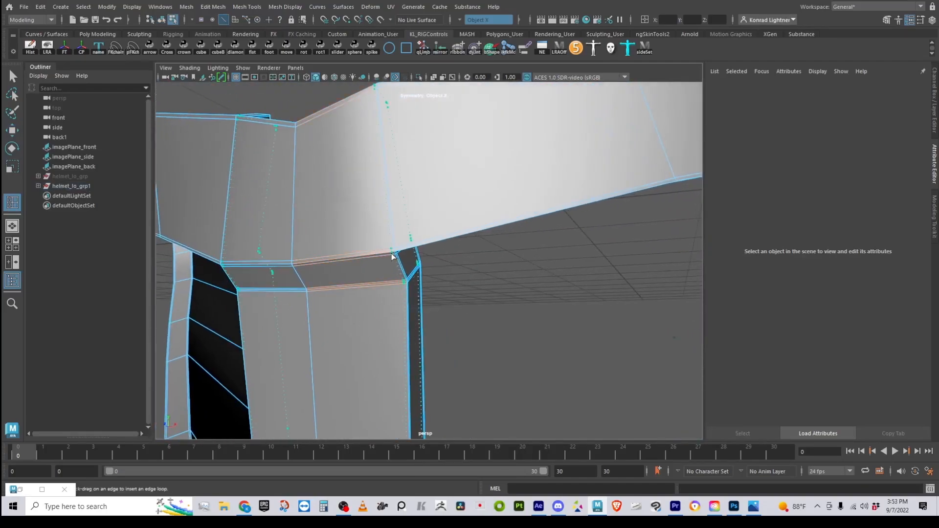
pyautogui.click(390, 256)
pyautogui.keyDown('alt'); pyautogui.moveTo(469, 294); pyautogui.dragTo(424, 297); pyautogui.keyUp('alt')
pyautogui.scroll(4, 426, 299)
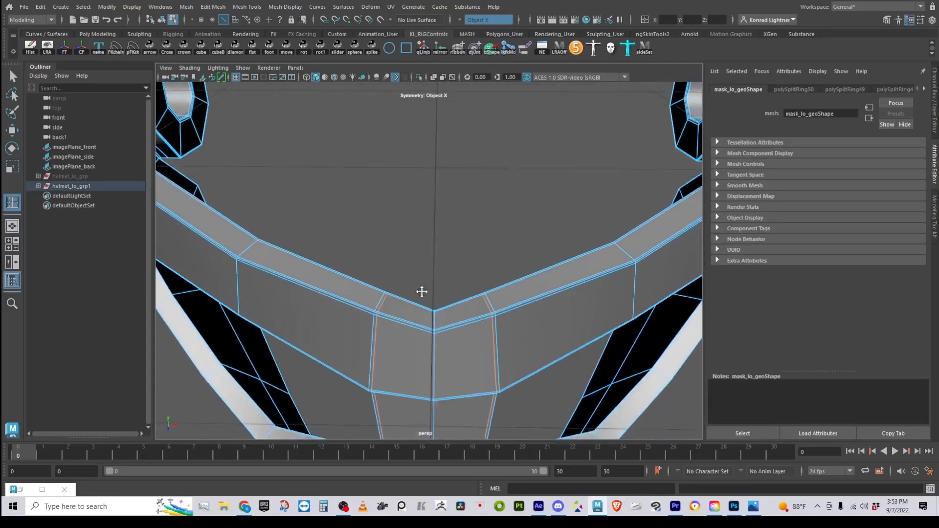
pyautogui.scroll(2, 400, 293)
# Step: Select the new loops' edges on the brow band and slide their upper ends toward the central peak with Slide Edge
pyautogui.scroll(-8, 535, 309)
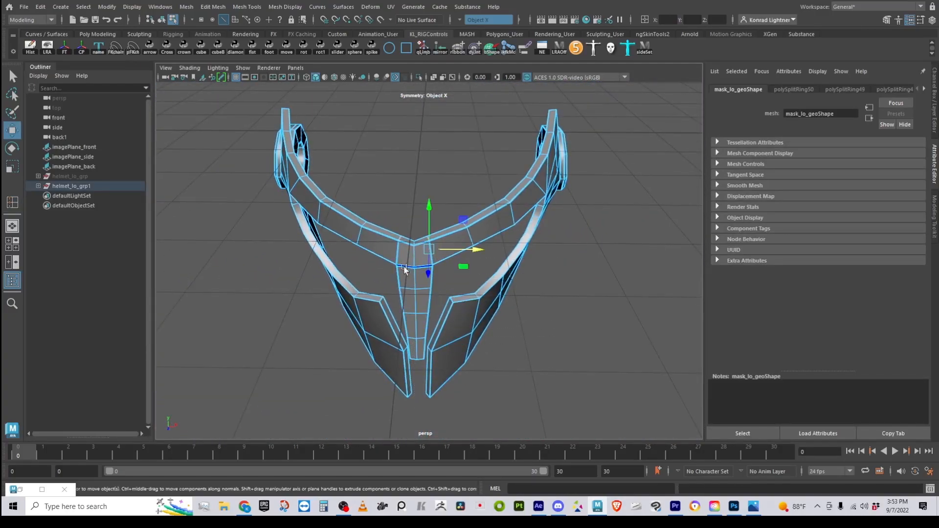
pyautogui.scroll(5, 407, 267)
pyautogui.keyDown('alt'); pyautogui.moveTo(425, 138); pyautogui.dragTo(442, 160); pyautogui.keyUp('alt')
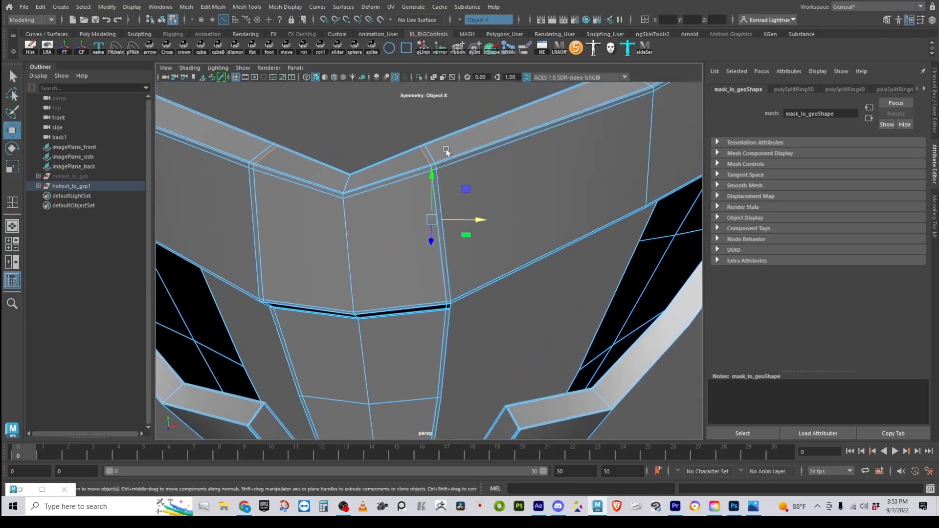
pyautogui.keyDown('shift'); pyautogui.rightClick(457, 121); pyautogui.keyUp('shift')
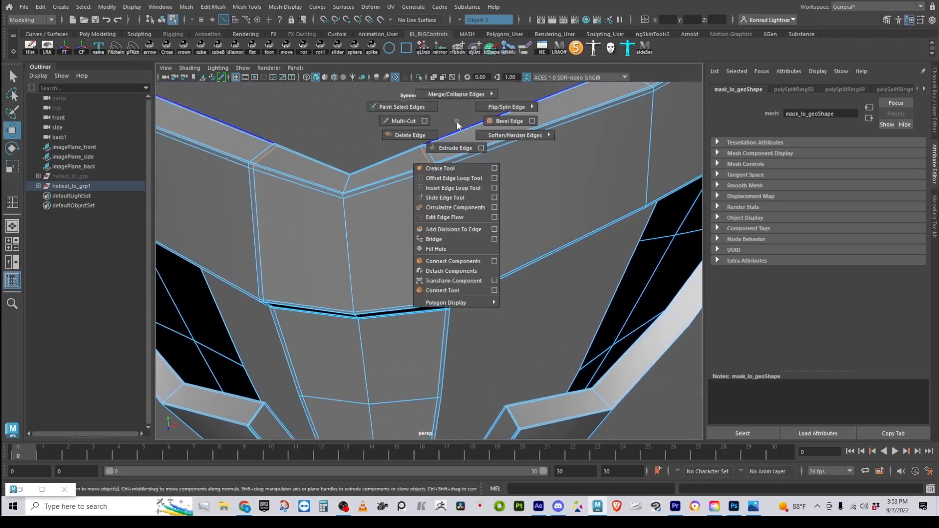
pyautogui.click(462, 200)
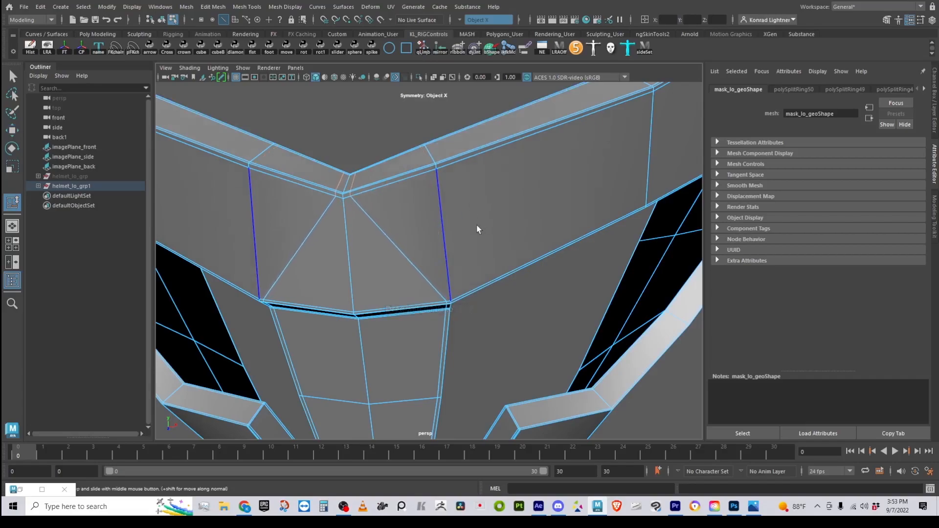
# Step: Slide the neighbouring vertical edges around the brow band with Slide Edge to even the spacing beside the central peak
pyautogui.keyDown('alt'); pyautogui.moveTo(457, 233); pyautogui.dragTo(458, 289); pyautogui.keyUp('alt')
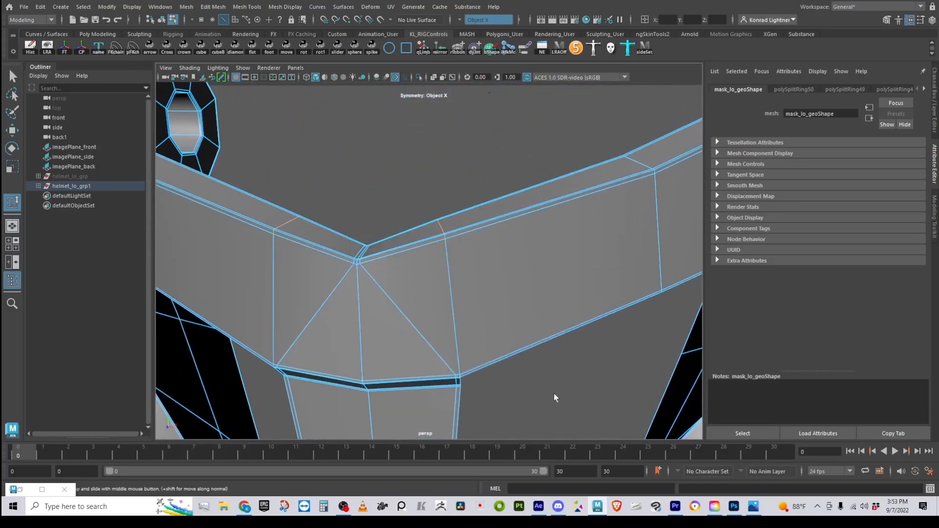
pyautogui.keyDown('alt'); pyautogui.moveTo(572, 380); pyautogui.dragTo(521, 220); pyautogui.keyUp('alt')
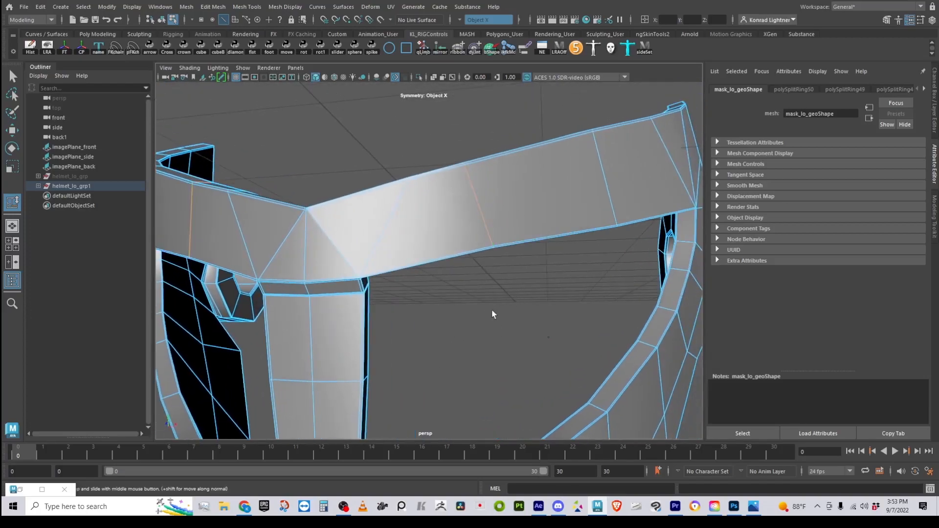
pyautogui.keyDown('alt'); pyautogui.moveTo(499, 311); pyautogui.dragTo(488, 262); pyautogui.keyUp('alt')
pyautogui.moveTo(503, 217); pyautogui.dragTo(551, 203, button='right')
pyautogui.click(506, 167)
pyautogui.click(420, 250)
pyautogui.keyDown('alt'); pyautogui.moveTo(308, 340); pyautogui.dragTo(554, 323, button='right'); pyautogui.keyUp('alt')
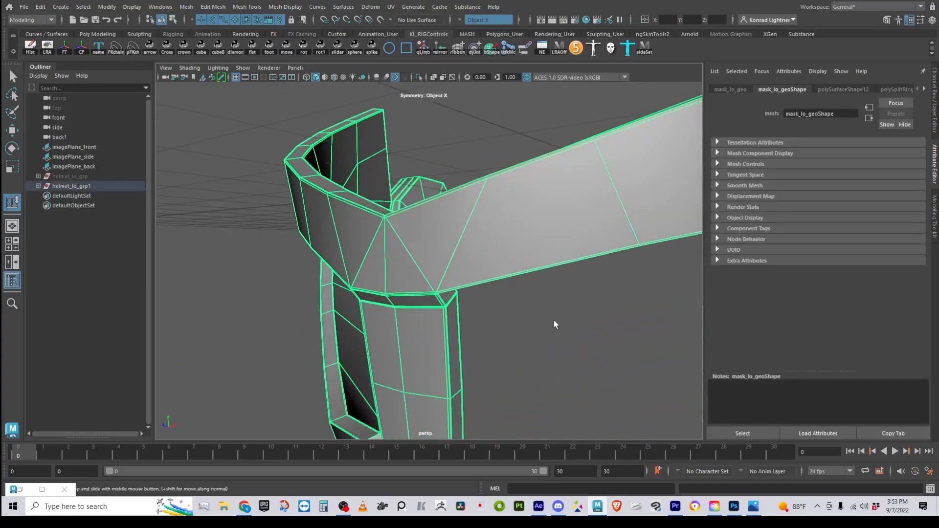
pyautogui.click(570, 339)
# Step: Move the vertices at the brow band's lower bridge corners and at its central peak along the depth axis
pyautogui.keyDown('alt'); pyautogui.moveTo(570, 339); pyautogui.dragTo(388, 256); pyautogui.keyUp('alt')
pyautogui.click(395, 251)
pyautogui.moveTo(396, 251); pyautogui.dragTo(356, 243, button='right')
pyautogui.keyDown('alt'); pyautogui.moveTo(356, 243); pyautogui.dragTo(332, 240); pyautogui.keyUp('alt')
pyautogui.keyDown('alt'); pyautogui.moveTo(333, 240); pyautogui.dragTo(376, 239, button='middle'); pyautogui.keyUp('alt')
pyautogui.keyDown('alt'); pyautogui.moveTo(376, 240); pyautogui.dragTo(414, 208); pyautogui.keyUp('alt')
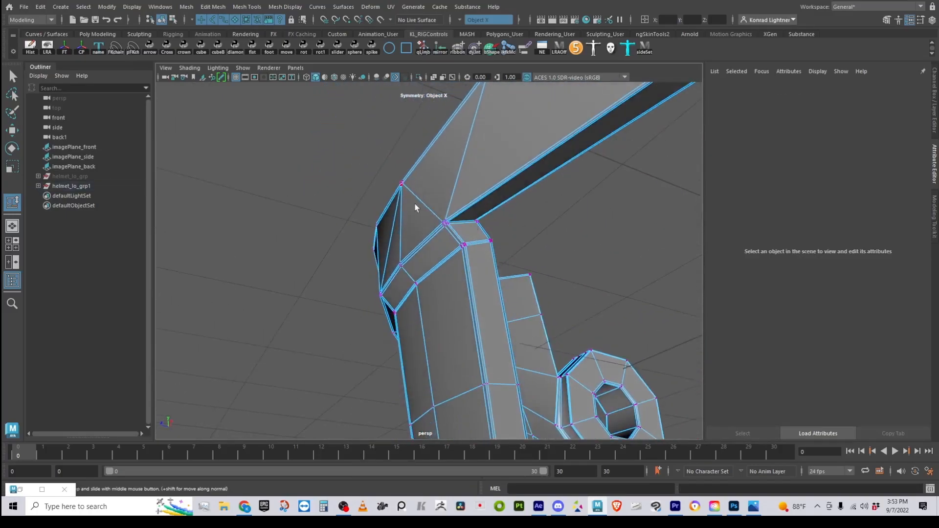
pyautogui.moveTo(506, 231); pyautogui.dragTo(508, 231)
pyautogui.keyDown('alt'); pyautogui.moveTo(508, 231); pyautogui.dragTo(414, 277); pyautogui.keyUp('alt')
pyautogui.press('w')
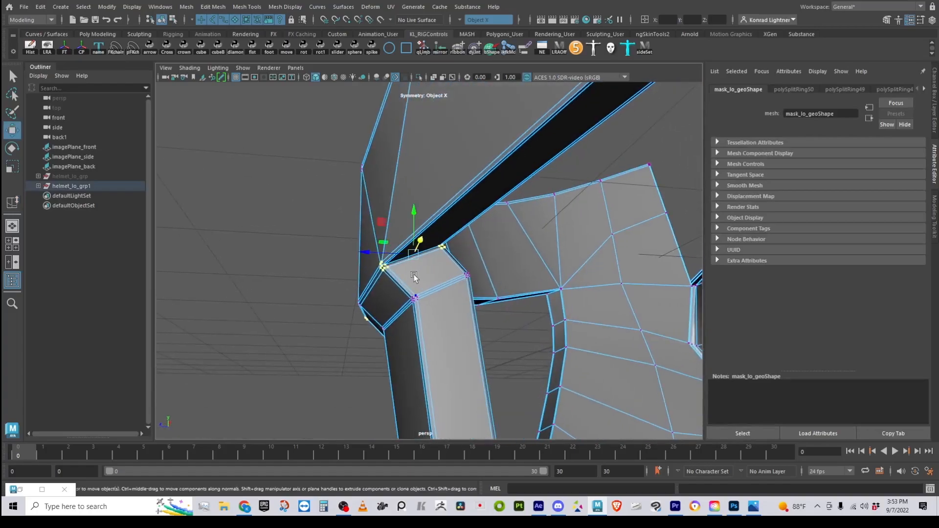
pyautogui.moveTo(364, 252); pyautogui.dragTo(485, 324)
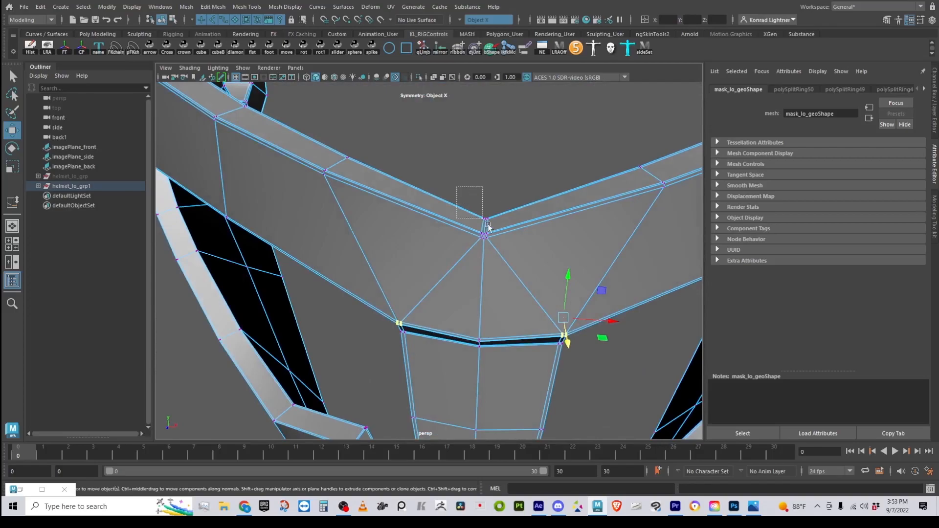
pyautogui.keyDown('alt'); pyautogui.moveTo(504, 252); pyautogui.dragTo(379, 265); pyautogui.keyUp('alt')
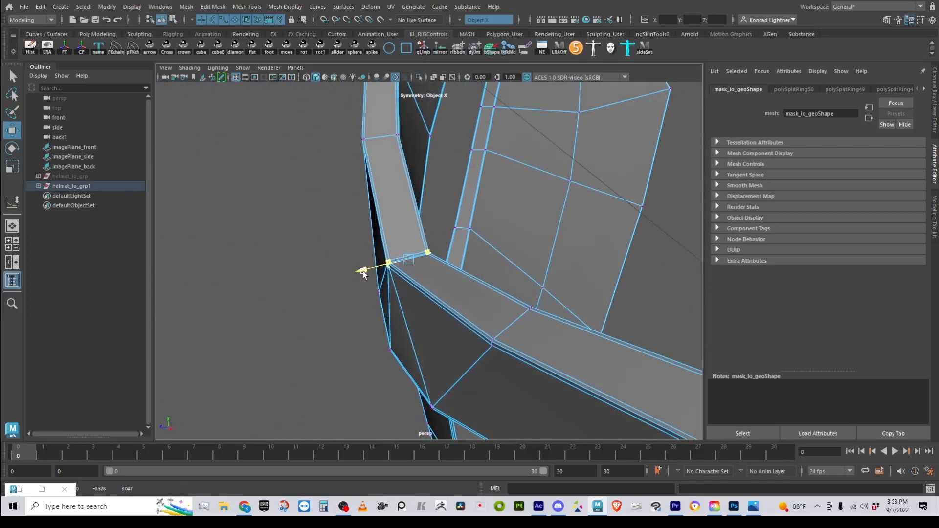
# Step: Preview the mask smoothed and examine the brow peak, nose bridge, cheek and ear piece from several angles
pyautogui.press('3')
pyautogui.keyDown('alt'); pyautogui.moveTo(459, 310); pyautogui.dragTo(459, 257); pyautogui.keyUp('alt')
pyautogui.moveTo(459, 217); pyautogui.dragTo(513, 188, button='right')
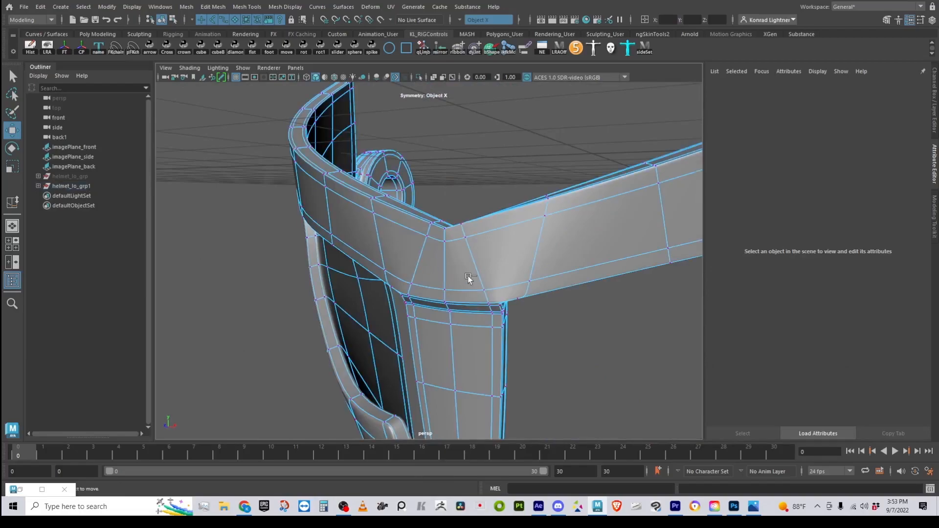
pyautogui.click(554, 347)
pyautogui.keyDown('alt'); pyautogui.moveTo(553, 347); pyautogui.dragTo(344, 309); pyautogui.keyUp('alt')
pyautogui.keyDown('alt'); pyautogui.moveTo(345, 309); pyautogui.dragTo(591, 329, button='right'); pyautogui.keyUp('alt')
pyautogui.keyDown('alt'); pyautogui.moveTo(591, 330); pyautogui.dragTo(428, 262); pyautogui.keyUp('alt')
pyautogui.click(427, 262)
pyautogui.keyDown('alt'); pyautogui.moveTo(506, 289); pyautogui.dragTo(459, 289); pyautogui.keyUp('alt')
pyautogui.keyDown('alt'); pyautogui.moveTo(459, 289); pyautogui.dragTo(414, 316, button='right'); pyautogui.keyUp('alt')
pyautogui.keyDown('alt'); pyautogui.moveTo(414, 316); pyautogui.dragTo(377, 365); pyautogui.keyUp('alt')
pyautogui.press('3')
pyautogui.click(487, 356)
pyautogui.keyDown('alt'); pyautogui.moveTo(487, 356); pyautogui.dragTo(404, 378); pyautogui.keyUp('alt')
pyautogui.keyDown('alt'); pyautogui.moveTo(404, 377); pyautogui.dragTo(398, 256, button='right'); pyautogui.keyUp('alt')
pyautogui.click(401, 231)
pyautogui.press('1')
pyautogui.keyDown('alt'); pyautogui.moveTo(381, 230); pyautogui.dragTo(494, 301); pyautogui.keyUp('alt')
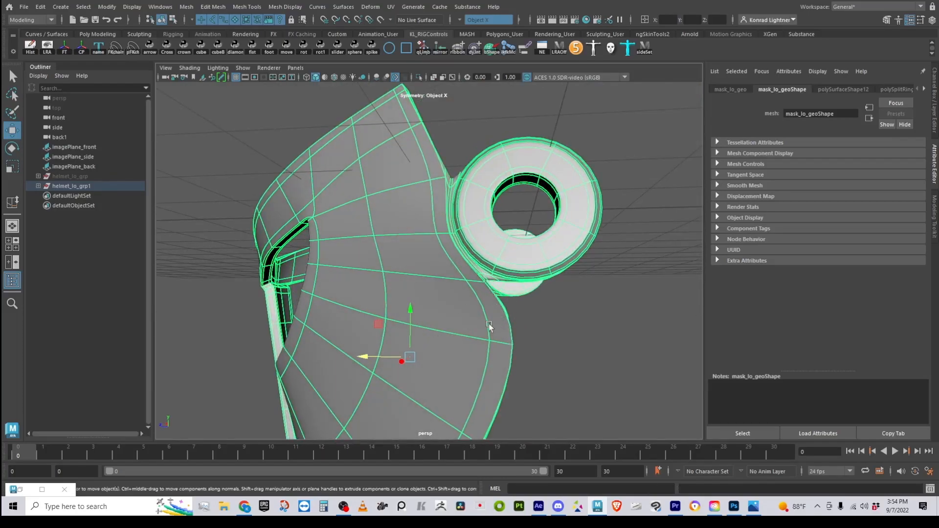
# Step: Insert a supporting edge loop across the cheek close to the corner of the mask's rear edge below the ear piece
pyautogui.press('1')
pyautogui.keyDown('alt'); pyautogui.moveTo(391, 311); pyautogui.dragTo(461, 317, button='right'); pyautogui.keyUp('alt')
pyautogui.keyDown('alt'); pyautogui.moveTo(461, 316); pyautogui.dragTo(427, 280); pyautogui.keyUp('alt')
pyautogui.keyDown('shift'); pyautogui.moveTo(416, 248); pyautogui.dragTo(442, 296, button='right'); pyautogui.keyUp('shift')
pyautogui.keyDown('alt'); pyautogui.moveTo(482, 335); pyautogui.dragTo(508, 343, button='right'); pyautogui.keyUp('alt')
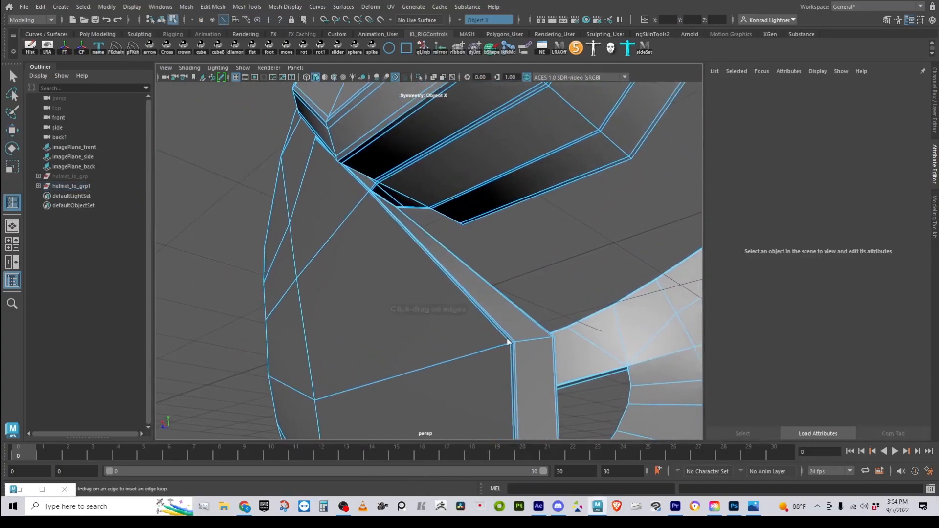
pyautogui.click(507, 341)
pyautogui.keyDown('alt'); pyautogui.moveTo(507, 341); pyautogui.dragTo(545, 328); pyautogui.keyUp('alt')
pyautogui.press('w')
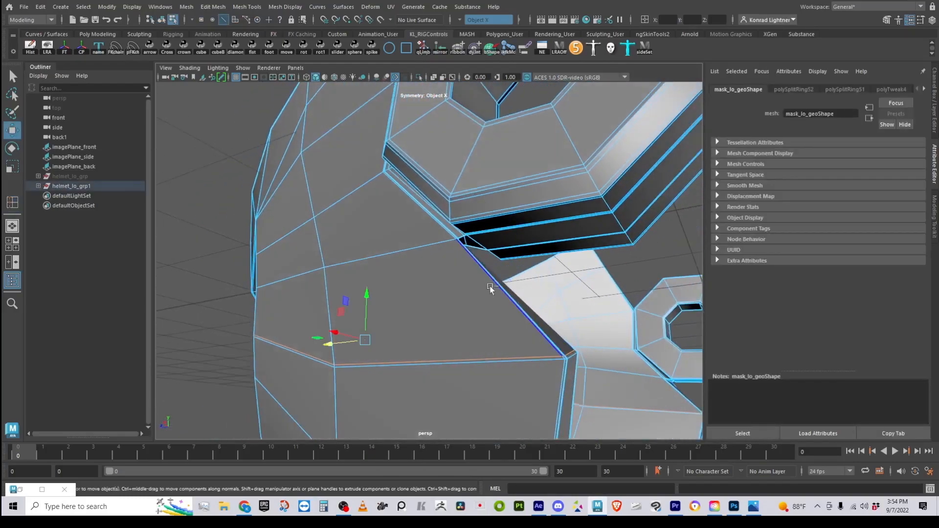
# Step: Slide the front cheek portion of the new loop away from the adjacent loop with Slide Edge, keeping the rear corner tight
pyautogui.keyDown('alt'); pyautogui.moveTo(636, 390); pyautogui.dragTo(505, 410); pyautogui.keyUp('alt')
pyautogui.keyDown('alt'); pyautogui.moveTo(581, 386); pyautogui.dragTo(560, 400); pyautogui.keyUp('alt')
pyautogui.press('e')
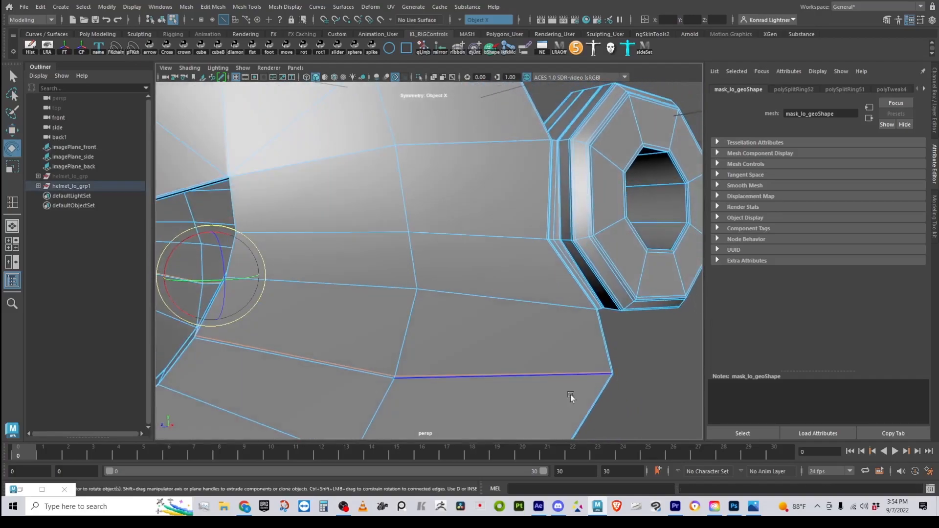
pyautogui.keyDown('shift'); pyautogui.moveTo(638, 305); pyautogui.dragTo(629, 383, button='right'); pyautogui.keyUp('shift')
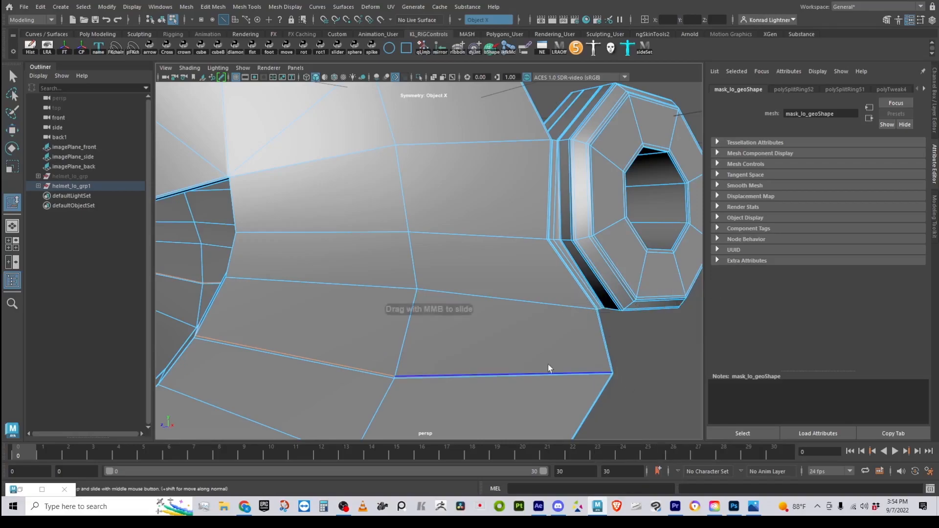
pyautogui.keyDown('alt'); pyautogui.moveTo(569, 367); pyautogui.dragTo(439, 367); pyautogui.keyUp('alt')
pyautogui.keyDown('alt'); pyautogui.moveTo(439, 367); pyautogui.dragTo(492, 358, button='right'); pyautogui.keyUp('alt')
pyautogui.keyDown('alt'); pyautogui.moveTo(492, 357); pyautogui.dragTo(467, 315, button='middle'); pyautogui.keyUp('alt')
pyautogui.keyDown('alt'); pyautogui.moveTo(359, 303); pyautogui.dragTo(326, 310); pyautogui.keyUp('alt')
pyautogui.moveTo(286, 345); pyautogui.dragTo(196, 283)
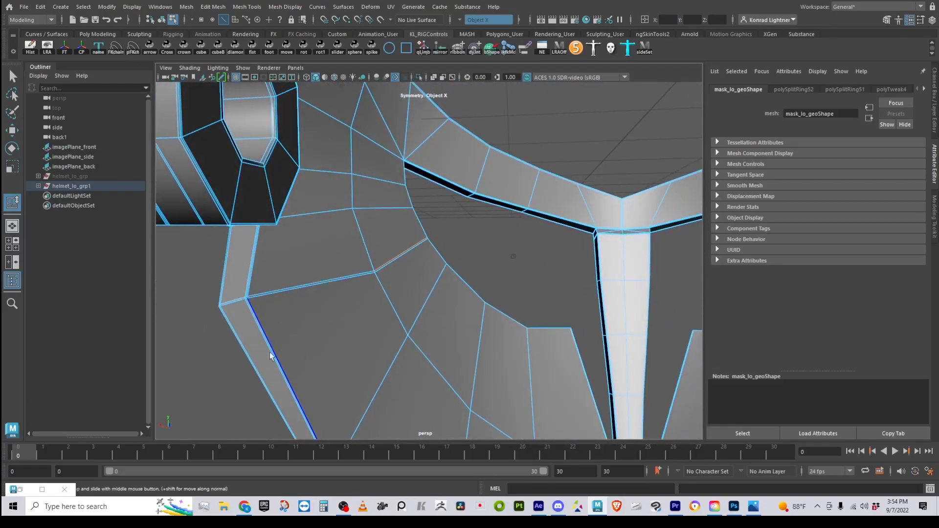
pyautogui.keyDown('alt'); pyautogui.moveTo(206, 348); pyautogui.dragTo(406, 349); pyautogui.keyUp('alt')
pyautogui.click(338, 296)
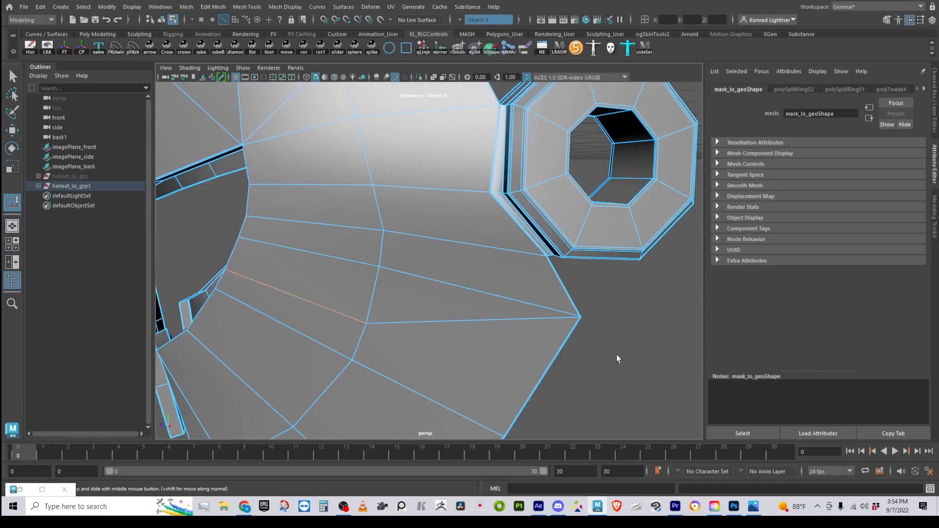
# Step: Slide the neighbouring cheek edges between the eye opening and the middle loop to space them evenly
pyautogui.keyDown('alt'); pyautogui.moveTo(617, 354); pyautogui.dragTo(484, 352); pyautogui.keyUp('alt')
pyautogui.keyDown('alt'); pyautogui.moveTo(438, 377); pyautogui.dragTo(482, 352); pyautogui.keyUp('alt')
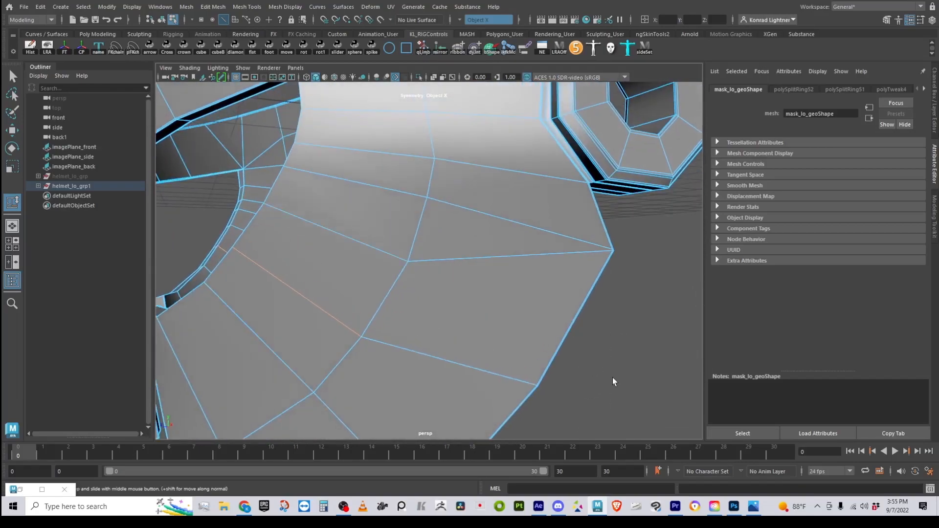
pyautogui.scroll(-3, 612, 377)
pyautogui.keyDown('alt'); pyautogui.moveTo(578, 385); pyautogui.dragTo(553, 374); pyautogui.keyUp('alt')
pyautogui.doubleClick(426, 267)
pyautogui.moveTo(575, 315); pyautogui.dragTo(512, 234)
pyautogui.keyDown('alt'); pyautogui.moveTo(578, 342); pyautogui.dragTo(488, 341); pyautogui.keyUp('alt')
pyautogui.keyDown('alt'); pyautogui.moveTo(488, 341); pyautogui.dragTo(516, 356, button='middle'); pyautogui.keyUp('alt')
pyautogui.doubleClick(483, 248)
pyautogui.keyDown('ctrl'); pyautogui.moveTo(607, 372); pyautogui.dragTo(526, 243); pyautogui.keyUp('ctrl')
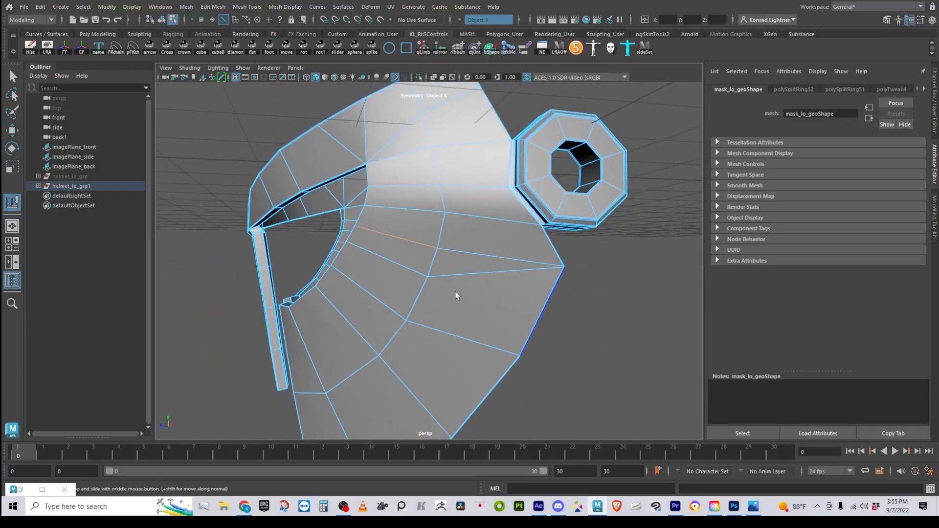
# Step: Try to insert a supporting edge loop across the cheek where the rear edge meets the ear piece
pyautogui.scroll(3, 510, 300)
pyautogui.moveTo(524, 217); pyautogui.dragTo(585, 204, button='right')
pyautogui.keyDown('alt'); pyautogui.moveTo(592, 245); pyautogui.dragTo(520, 300); pyautogui.keyUp('alt')
pyautogui.keyDown('shift'); pyautogui.moveTo(504, 284); pyautogui.dragTo(500, 285, button='right'); pyautogui.keyUp('shift')
pyautogui.keyDown('shift'); pyautogui.moveTo(450, 253); pyautogui.dragTo(450, 253, button='right'); pyautogui.keyUp('shift')
pyautogui.keyDown('alt'); pyautogui.moveTo(391, 272); pyautogui.dragTo(494, 317); pyautogui.keyUp('alt')
pyautogui.keyDown('alt'); pyautogui.moveTo(494, 317); pyautogui.dragTo(531, 286, button='right'); pyautogui.keyUp('alt')
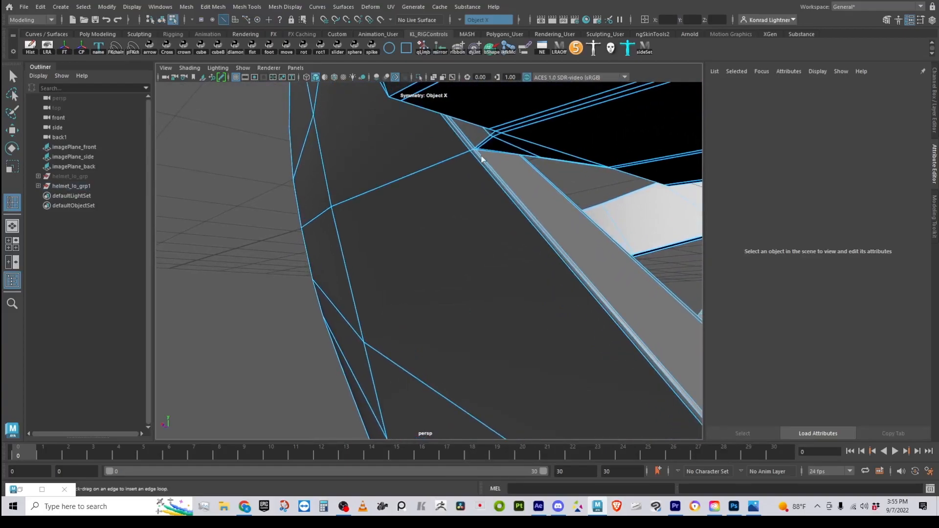
pyautogui.moveTo(479, 158); pyautogui.dragTo(534, 222)
pyautogui.keyDown('alt'); pyautogui.moveTo(526, 235); pyautogui.dragTo(454, 217, button='middle'); pyautogui.keyUp('alt')
pyautogui.keyDown('alt'); pyautogui.moveTo(454, 218); pyautogui.dragTo(380, 242); pyautogui.keyUp('alt')
pyautogui.hotkey('ctrl', 'z')
pyautogui.press('w')
# Step: Preview the mask smoothed and examine the rear edge where it meets the ear piece
pyautogui.moveTo(320, 166); pyautogui.dragTo(398, 148, button='right')
pyautogui.press('3')
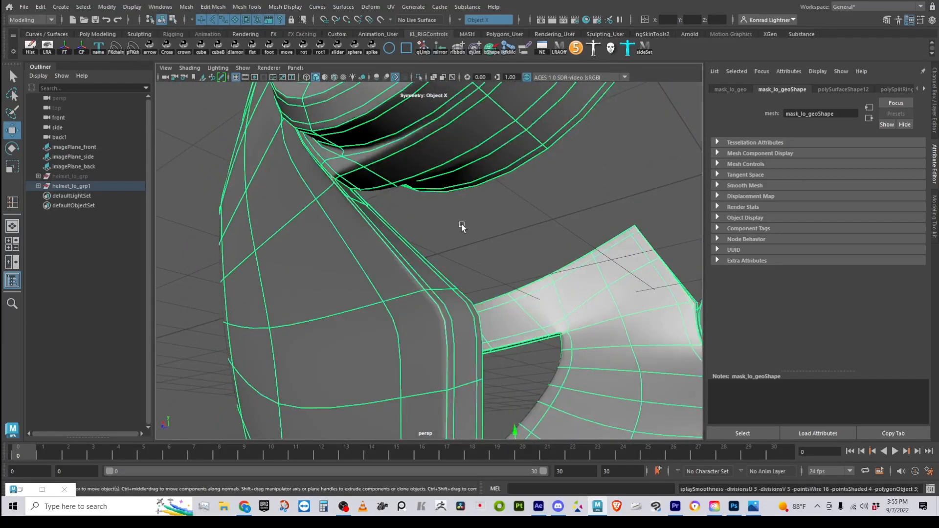
pyautogui.click(458, 226)
pyautogui.keyDown('alt'); pyautogui.moveTo(474, 269); pyautogui.dragTo(400, 254, button='right'); pyautogui.keyUp('alt')
pyautogui.keyDown('alt'); pyautogui.moveTo(351, 228); pyautogui.dragTo(405, 251); pyautogui.keyUp('alt')
pyautogui.keyDown('alt'); pyautogui.moveTo(404, 249); pyautogui.dragTo(498, 164, button='right'); pyautogui.keyUp('alt')
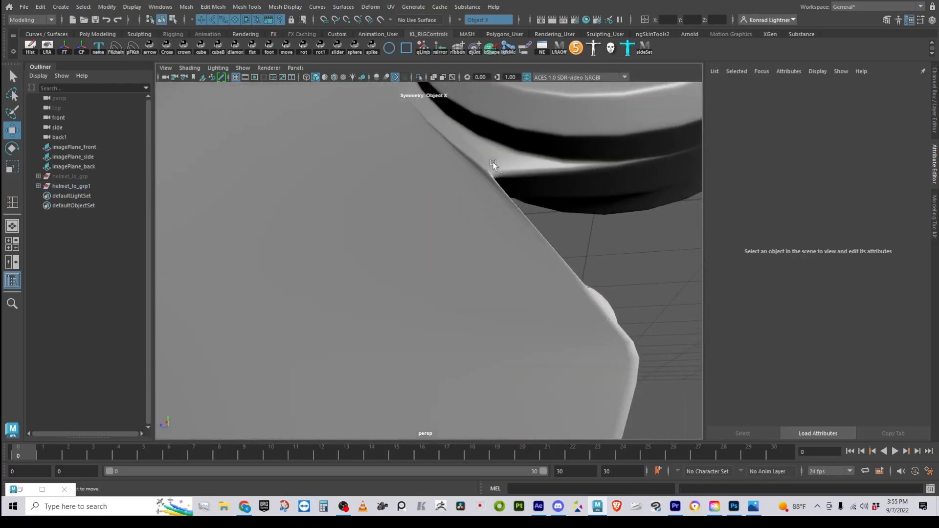
pyautogui.click(497, 184)
pyautogui.press('1')
# Step: Insert a supporting edge loop across the cheek just below the corner where the rear edge meets the ear piece
pyautogui.keyDown('alt'); pyautogui.moveTo(535, 244); pyautogui.dragTo(426, 275); pyautogui.keyUp('alt')
pyautogui.keyDown('alt'); pyautogui.moveTo(427, 275); pyautogui.dragTo(446, 227, button='right'); pyautogui.keyUp('alt')
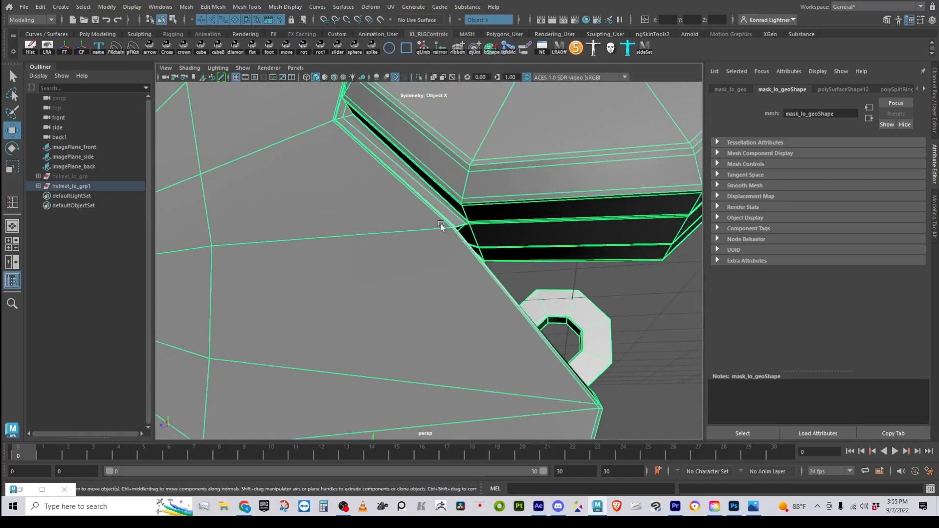
pyautogui.keyDown('shift'); pyautogui.rightClick(440, 227); pyautogui.keyUp('shift')
pyautogui.click(395, 239)
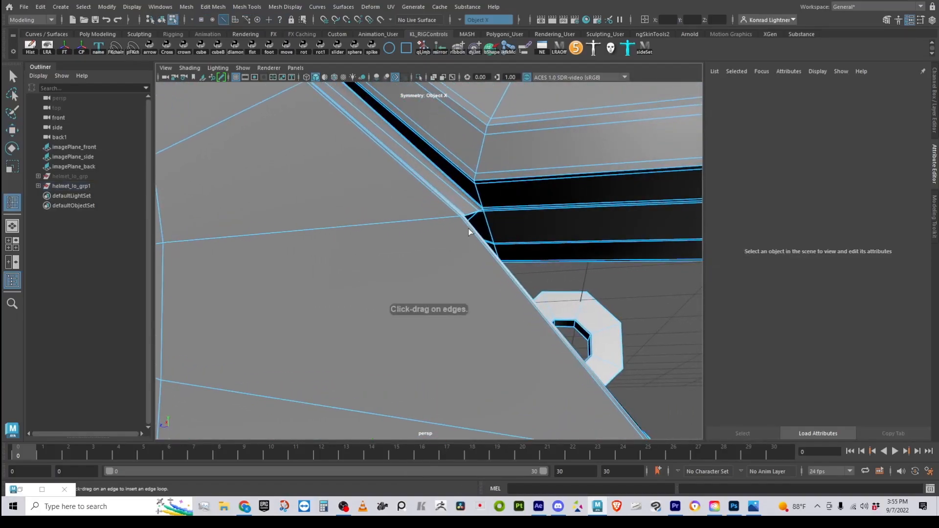
pyautogui.moveTo(465, 220); pyautogui.dragTo(464, 218)
pyautogui.press('w')
# Step: Preview the smoothed mesh and check the corner under the ear piece
pyautogui.moveTo(425, 195); pyautogui.dragTo(479, 161, button='right')
pyautogui.press('3')
pyautogui.click(625, 309)
pyautogui.keyDown('alt'); pyautogui.moveTo(624, 309); pyautogui.dragTo(481, 291); pyautogui.keyUp('alt')
pyautogui.scroll(3, 427, 287)
pyautogui.click(389, 258)
pyautogui.press('1')
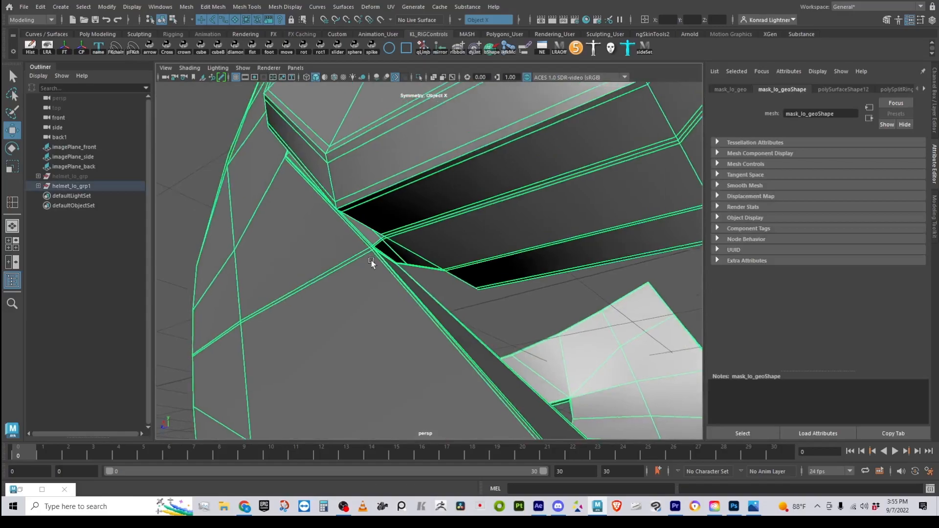
# Step: Select the cheek edges of the new loop below the ear piece and slide them down from the adjacent loop with Slide Edge
pyautogui.keyDown('alt'); pyautogui.moveTo(368, 259); pyautogui.dragTo(374, 243); pyautogui.keyUp('alt')
pyautogui.keyDown('alt'); pyautogui.moveTo(374, 243); pyautogui.dragTo(459, 266, button='right'); pyautogui.keyUp('alt')
pyautogui.keyDown('alt'); pyautogui.moveTo(459, 264); pyautogui.dragTo(438, 233); pyautogui.keyUp('alt')
pyautogui.press('F10')
pyautogui.click(416, 209)
pyautogui.keyDown('shift'); pyautogui.moveTo(460, 190); pyautogui.dragTo(461, 270, button='right'); pyautogui.keyUp('shift')
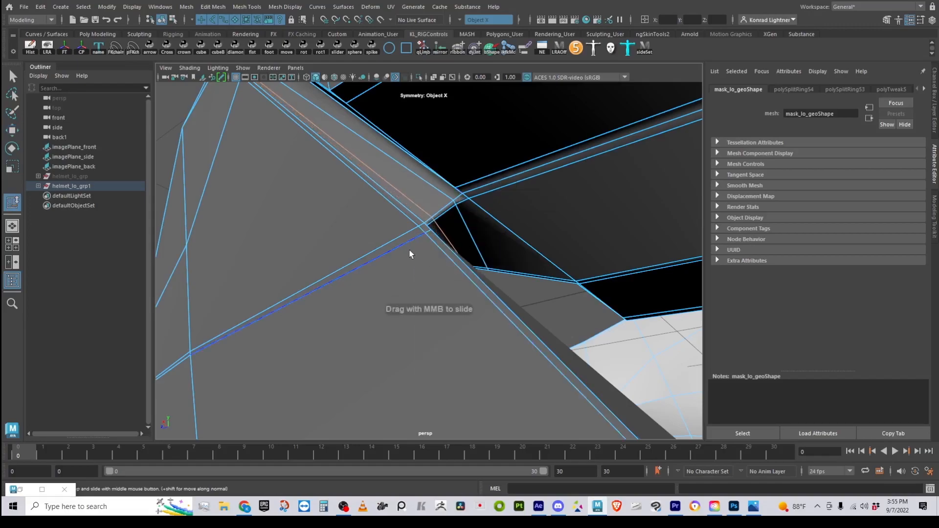
pyautogui.scroll(-1, 425, 284)
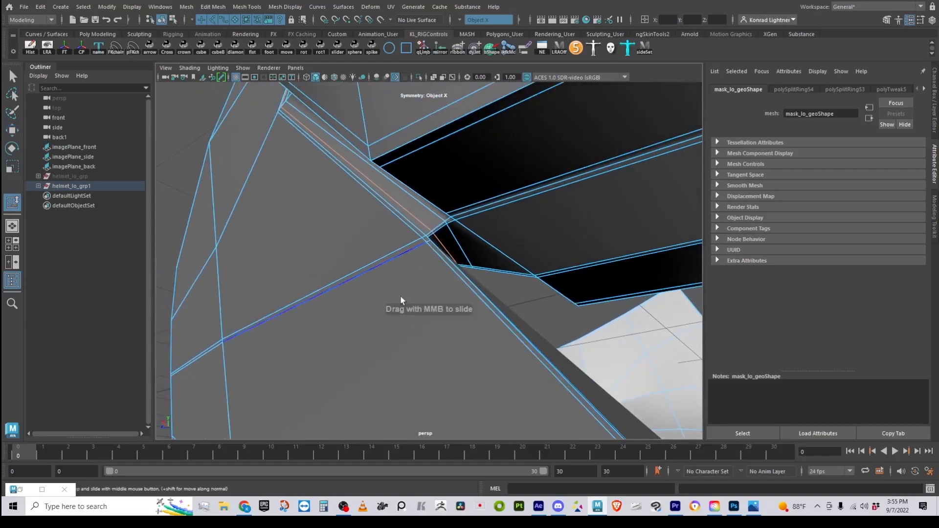
pyautogui.keyDown('alt'); pyautogui.moveTo(381, 322); pyautogui.dragTo(352, 321); pyautogui.keyUp('alt')
pyautogui.keyDown('alt'); pyautogui.moveTo(352, 320); pyautogui.dragTo(250, 237, button='right'); pyautogui.keyUp('alt')
pyautogui.keyDown('alt'); pyautogui.moveTo(249, 236); pyautogui.dragTo(181, 206, button='middle'); pyautogui.keyUp('alt')
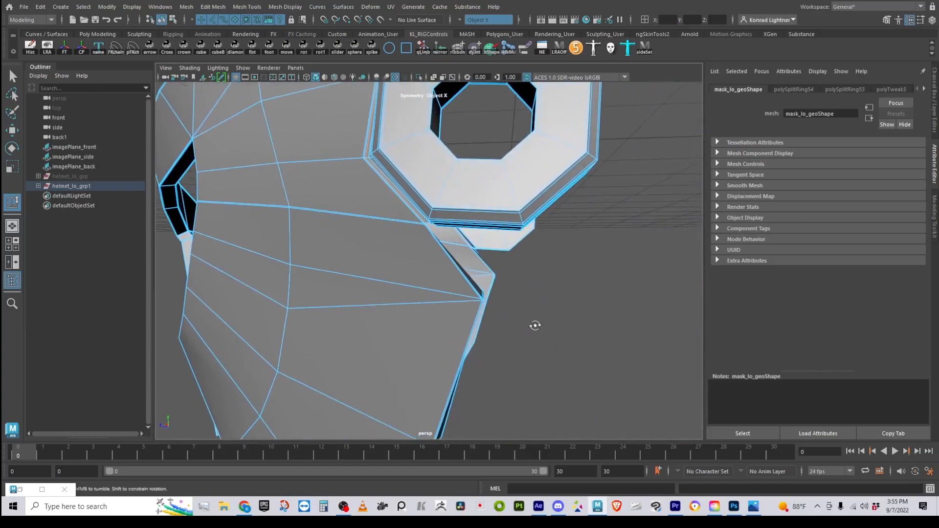
pyautogui.keyDown('alt'); pyautogui.moveTo(535, 325); pyautogui.dragTo(445, 285); pyautogui.keyUp('alt')
pyautogui.keyDown('alt'); pyautogui.moveTo(444, 285); pyautogui.dragTo(484, 279, button='right'); pyautogui.keyUp('alt')
pyautogui.keyDown('alt'); pyautogui.moveTo(474, 186); pyautogui.dragTo(596, 345, button='right'); pyautogui.keyUp('alt')
pyautogui.keyDown('alt'); pyautogui.moveTo(515, 258); pyautogui.dragTo(566, 315); pyautogui.keyUp('alt')
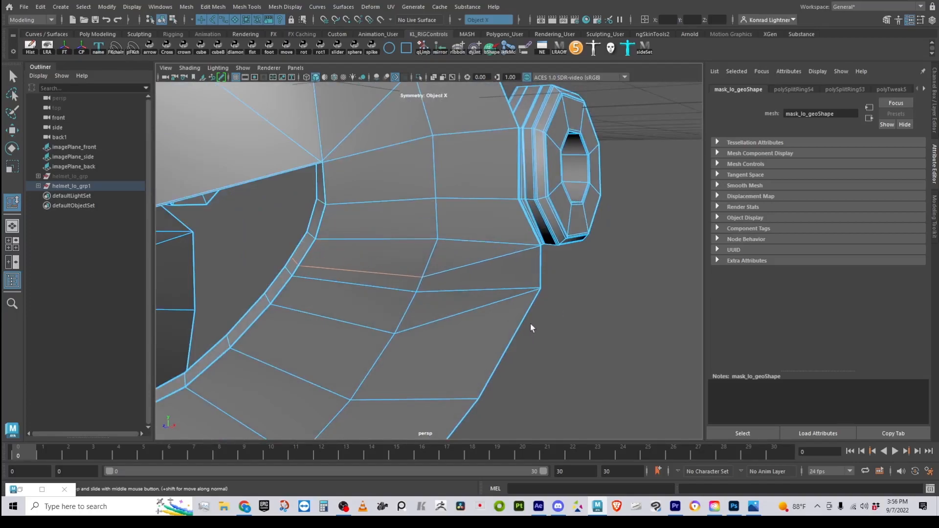
# Step: Slide the next cheek edges below to even out their spacing and check the mask in object mode
pyautogui.keyDown('alt'); pyautogui.moveTo(456, 306); pyautogui.dragTo(444, 293); pyautogui.keyUp('alt')
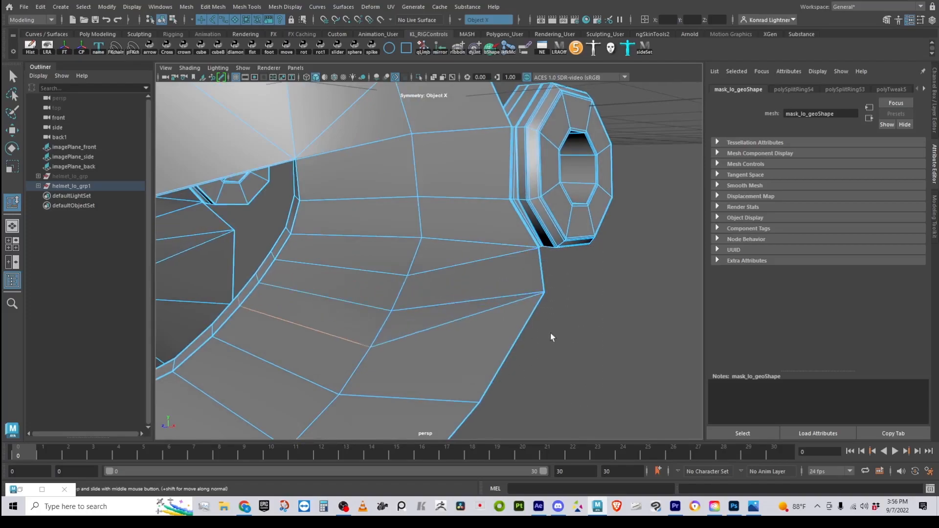
pyautogui.keyDown('alt'); pyautogui.moveTo(542, 328); pyautogui.dragTo(465, 299); pyautogui.keyUp('alt')
pyautogui.moveTo(419, 161); pyautogui.dragTo(472, 146, button='right')
pyautogui.keyDown('alt'); pyautogui.moveTo(537, 282); pyautogui.dragTo(426, 324); pyautogui.keyUp('alt')
pyautogui.click(548, 361)
pyautogui.click(376, 268)
pyautogui.press('1')
# Step: Adjust the remaining cheek edges with Slide Edge and view the whole mask deselected and smoothed
pyautogui.moveTo(366, 278); pyautogui.dragTo(320, 216, button='right')
pyautogui.keyDown('alt'); pyautogui.moveTo(320, 216); pyautogui.dragTo(284, 261); pyautogui.keyUp('alt')
pyautogui.moveTo(290, 275); pyautogui.dragTo(346, 313)
pyautogui.keyDown('alt'); pyautogui.moveTo(346, 313); pyautogui.dragTo(587, 319); pyautogui.keyUp('alt')
pyautogui.press('w')
pyautogui.moveTo(489, 216); pyautogui.dragTo(536, 201, button='right')
pyautogui.click(575, 277)
pyautogui.keyDown('alt'); pyautogui.moveTo(553, 309); pyautogui.dragTo(501, 311, button='right'); pyautogui.keyUp('alt')
pyautogui.keyDown('alt'); pyautogui.moveTo(501, 311); pyautogui.dragTo(405, 292); pyautogui.keyUp('alt')
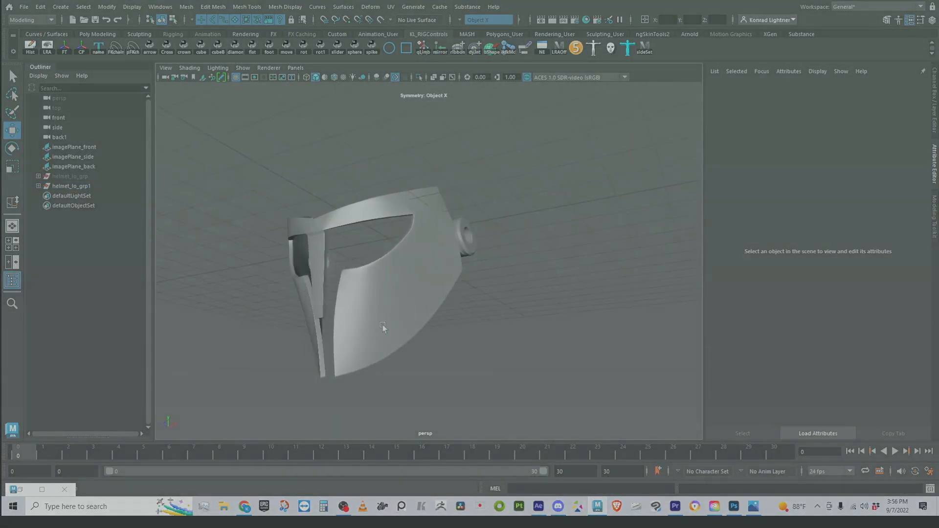